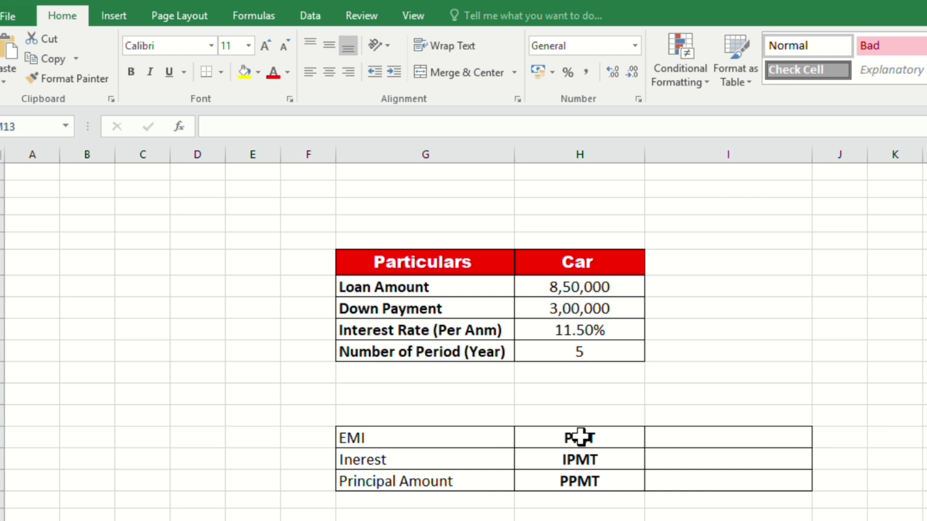
# Review the PMT, IPMT and PPMT function labels beside the EMI, interest and principal amount rows
pyautogui.click(580, 438)
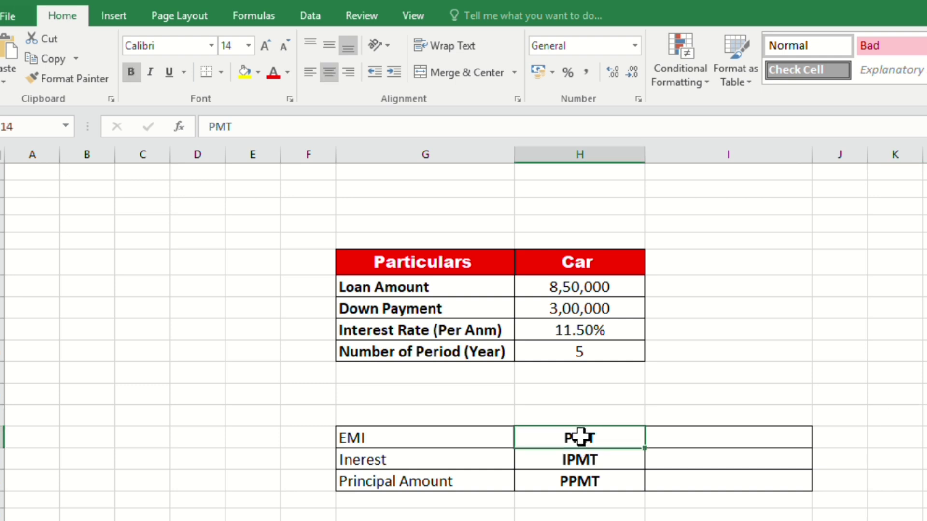
pyautogui.click(580, 460)
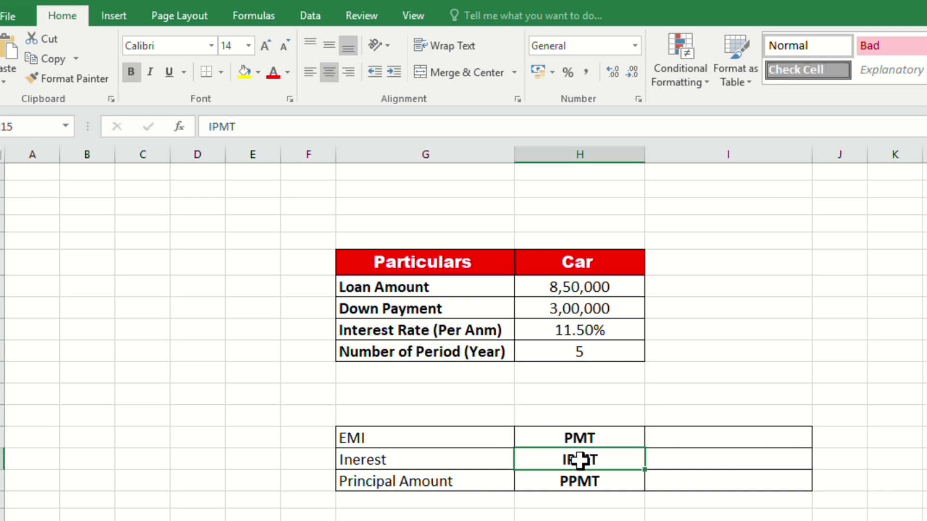
pyautogui.click(588, 481)
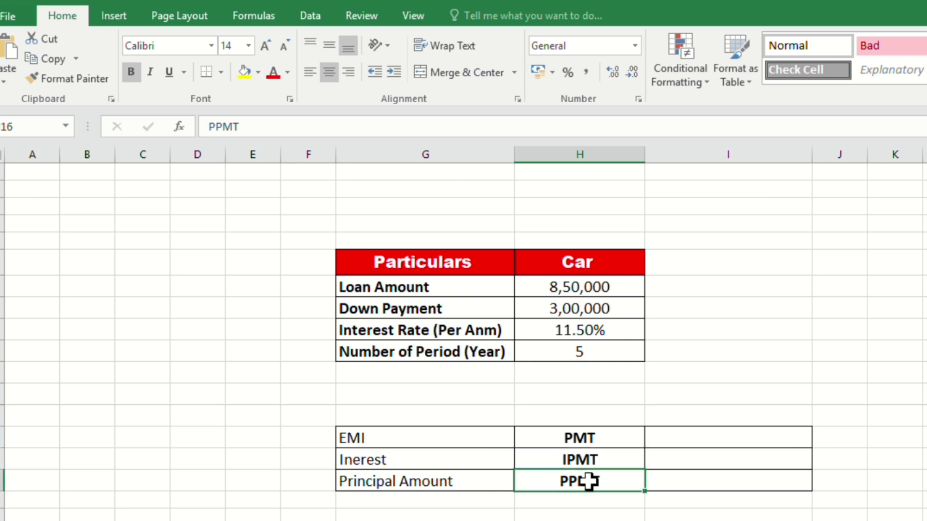
pyautogui.moveTo(584, 437); pyautogui.dragTo(588, 486)
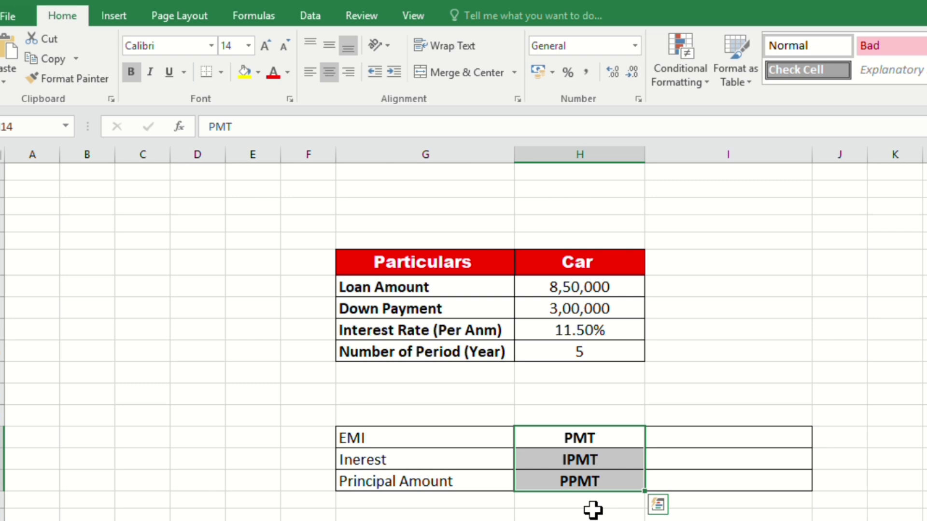
pyautogui.click(597, 461)
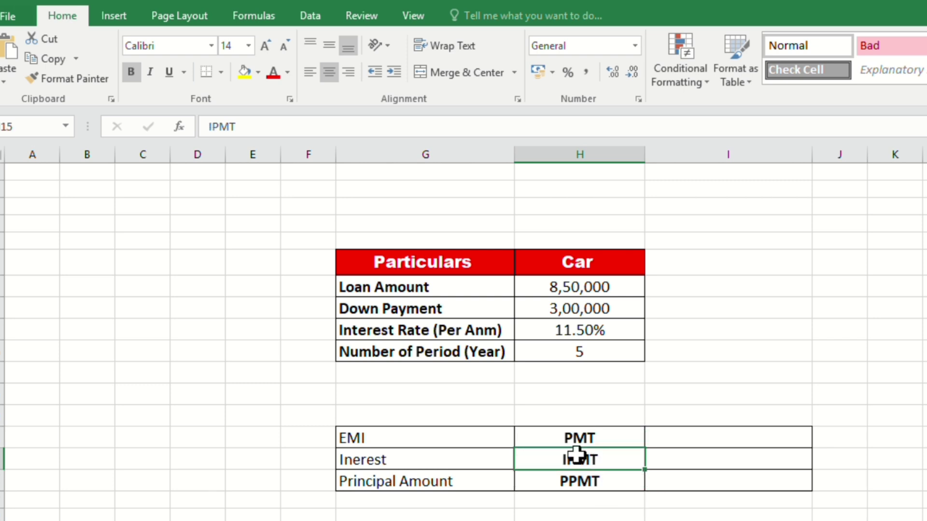
pyautogui.click(582, 485)
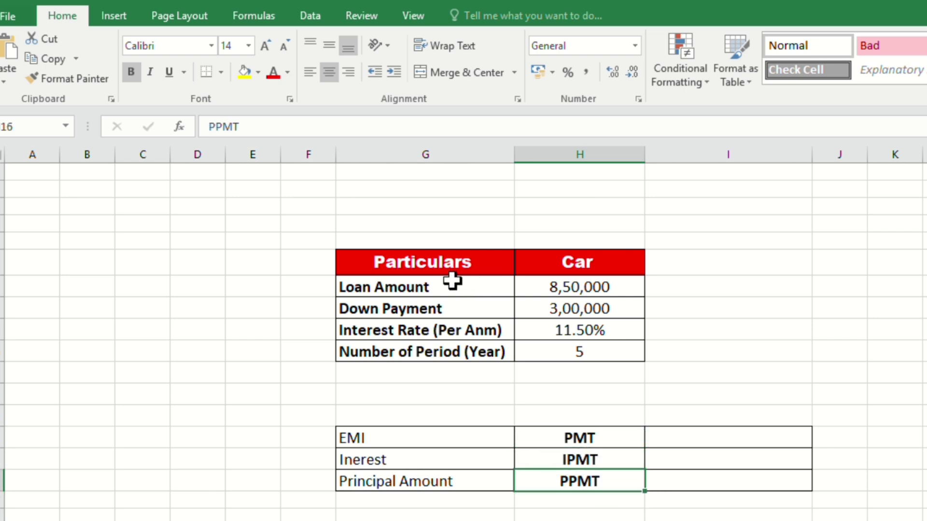
# Review the Car column's loan amount, down payment, interest rate and number of years, plus the function named for the EMI row
pyautogui.click(588, 263)
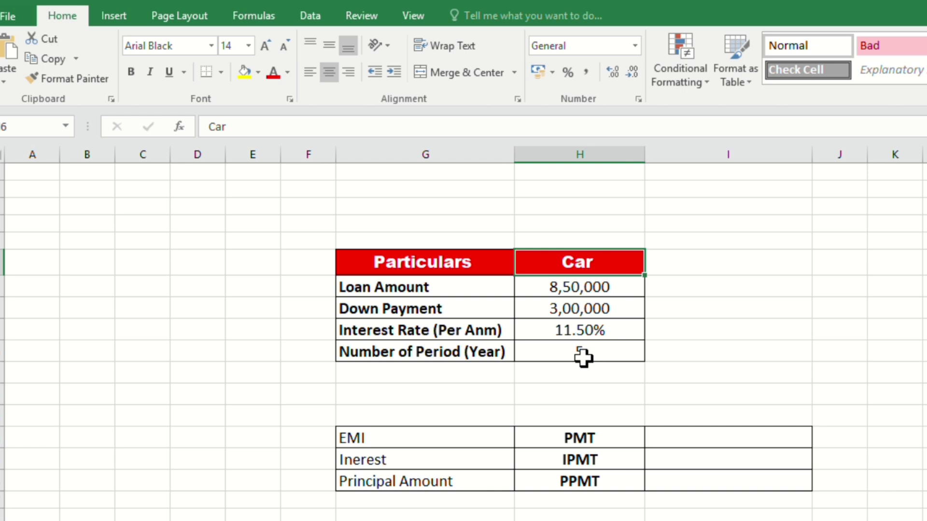
pyautogui.click(613, 290)
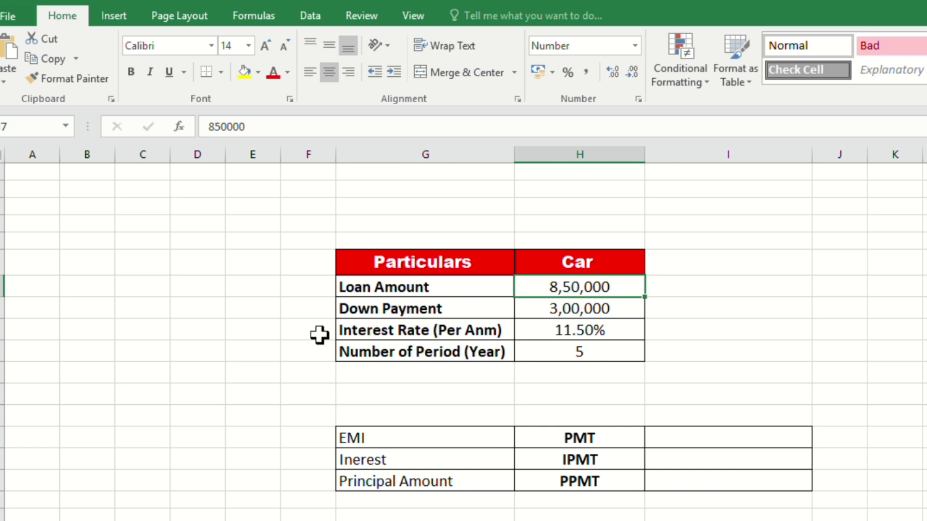
pyautogui.click(601, 314)
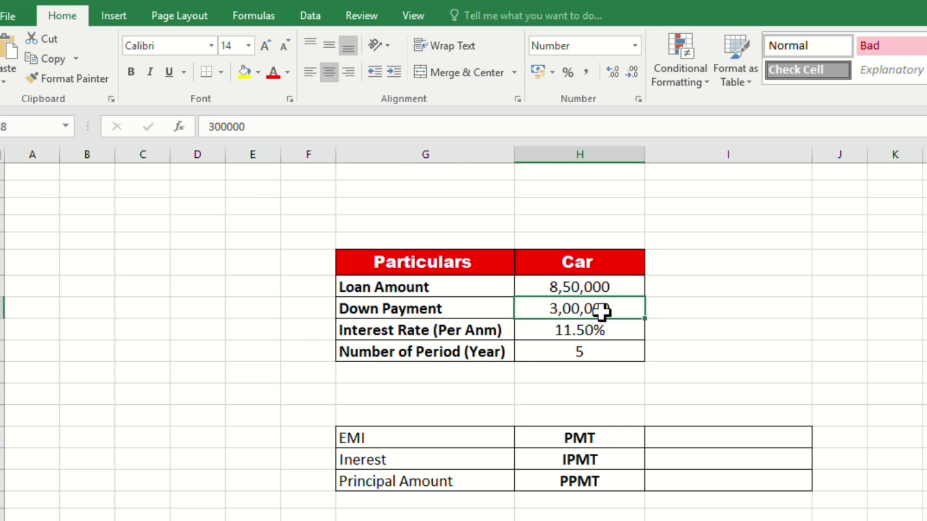
pyautogui.click(622, 332)
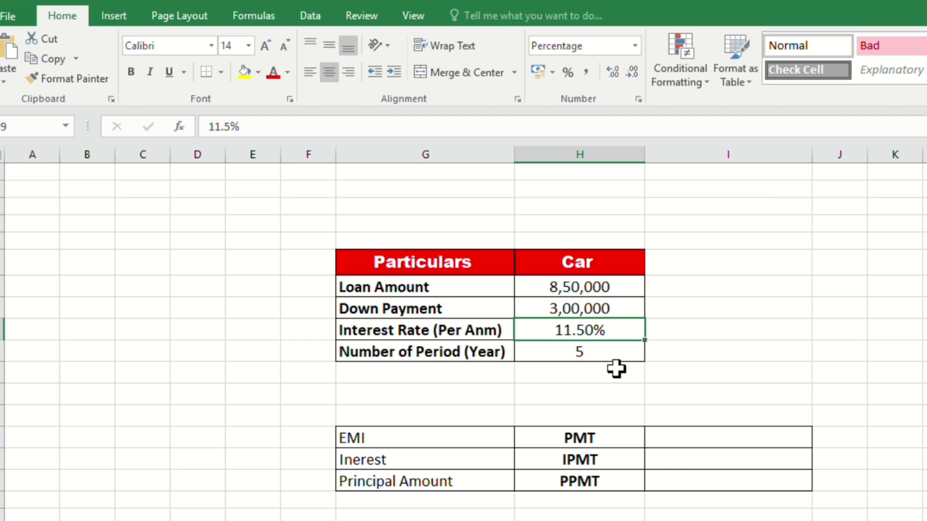
pyautogui.click(614, 354)
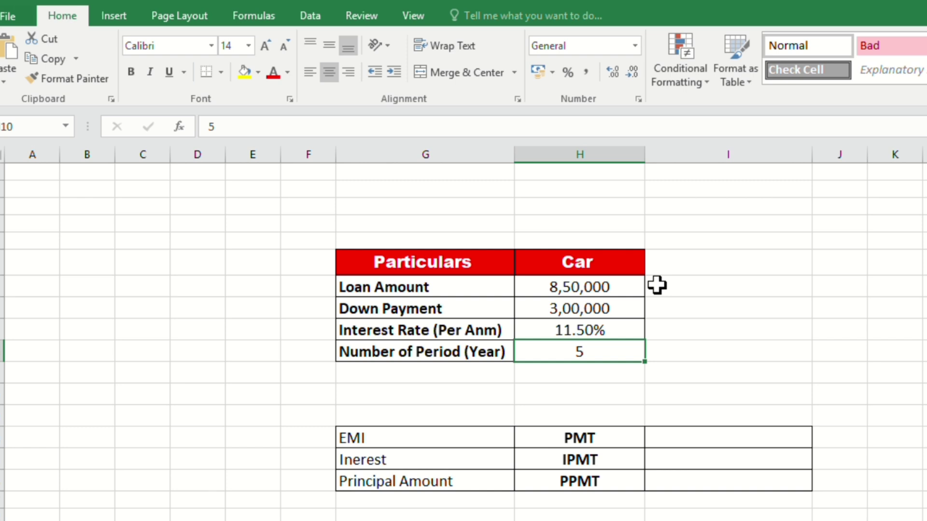
pyautogui.click(612, 285)
pyautogui.click(612, 309)
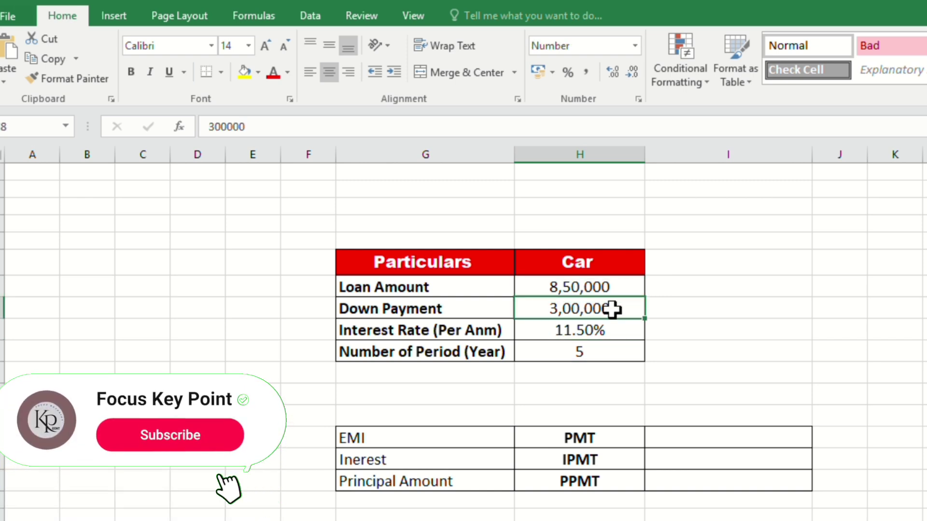
pyautogui.click(607, 331)
pyautogui.click(607, 353)
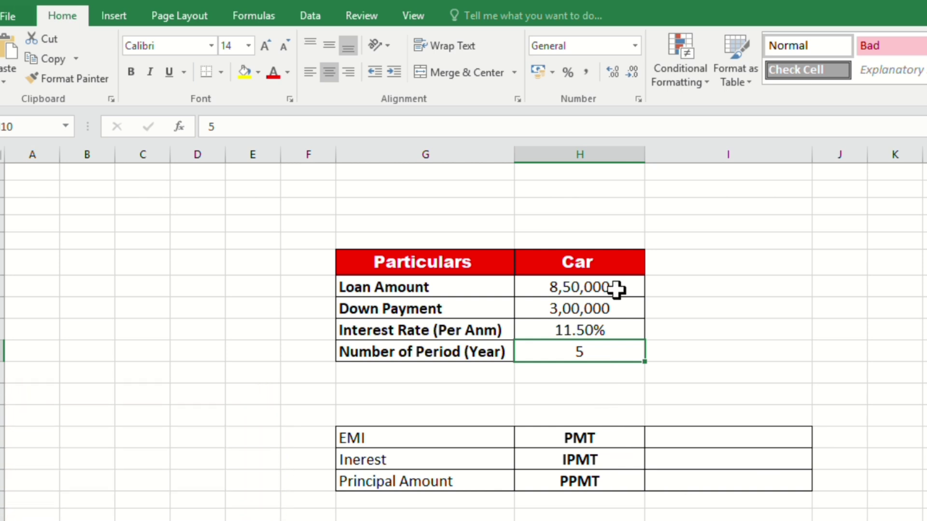
pyautogui.click(594, 440)
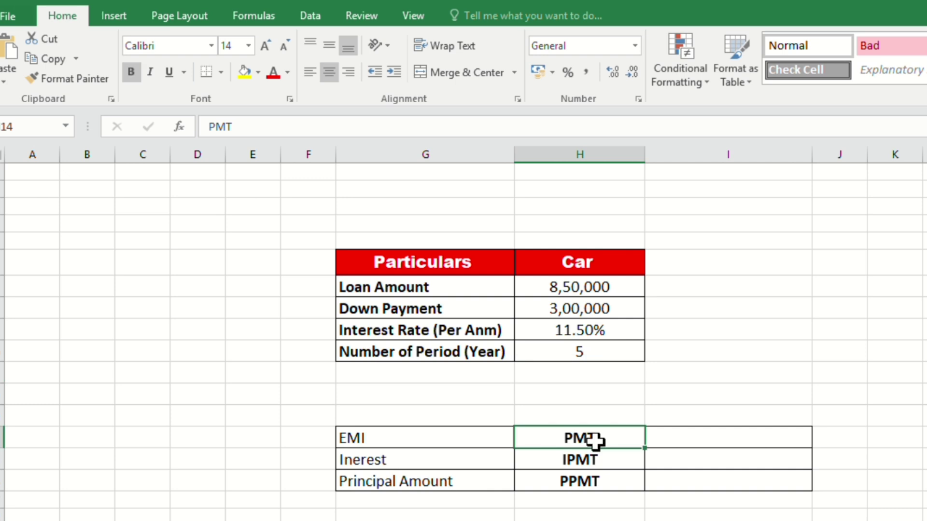
pyautogui.press('Left')
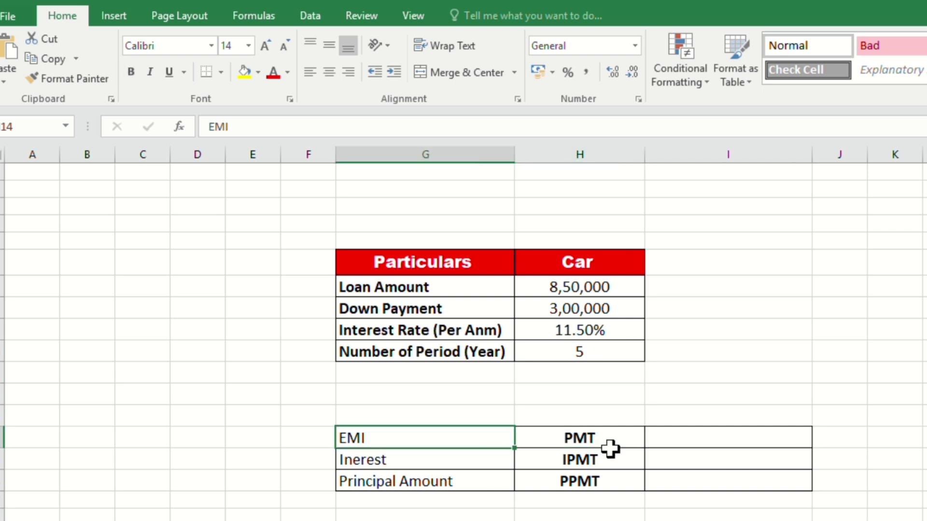
pyautogui.click(610, 448)
# Begin a PMT formula in the EMI row's empty result cell I14, with H9/12 as the monthly rate argument
pyautogui.click(696, 439)
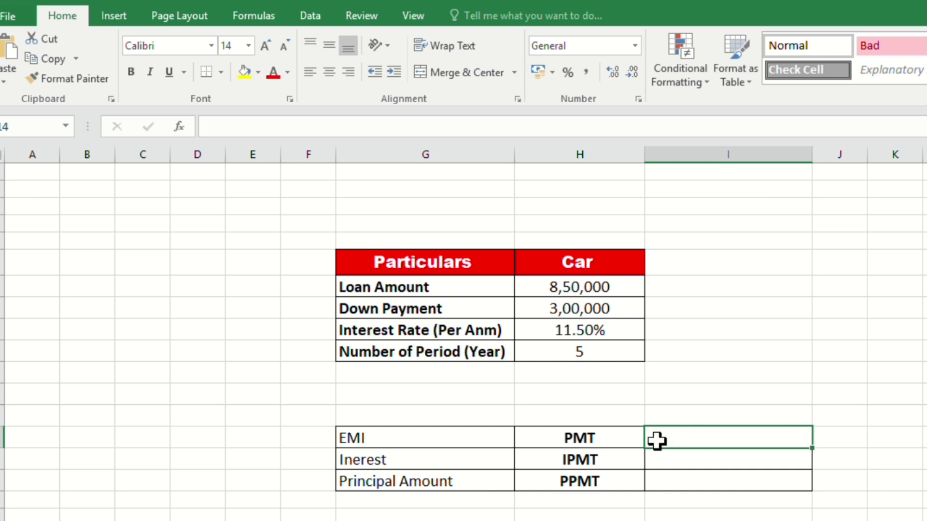
pyautogui.doubleClick(703, 436)
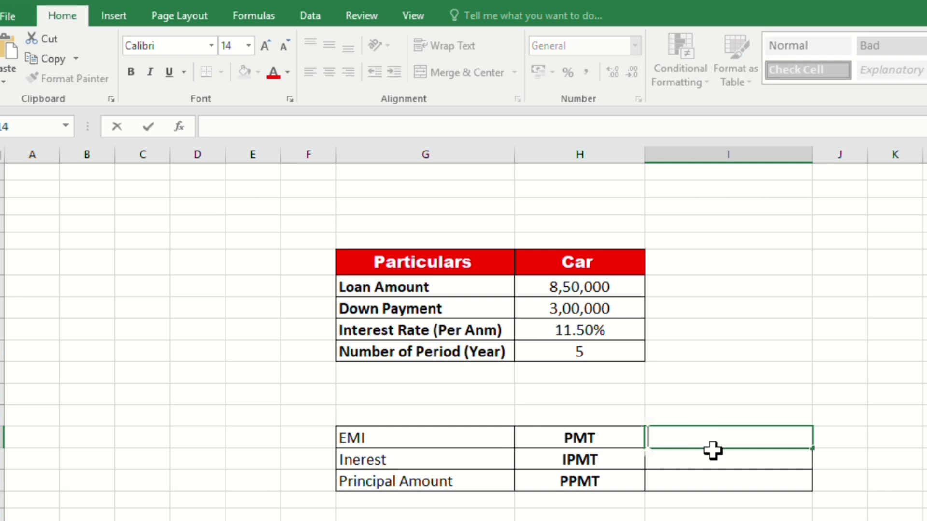
pyautogui.write('=')
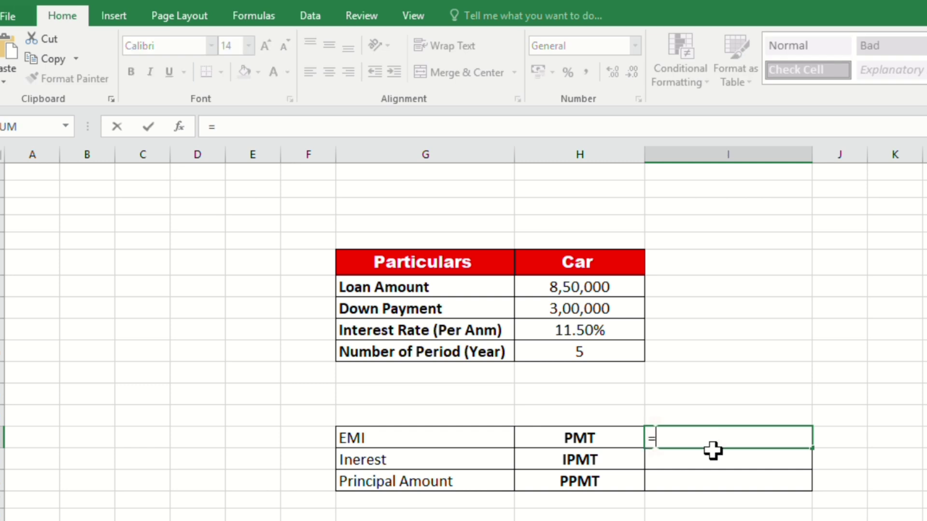
pyautogui.write('pmt')
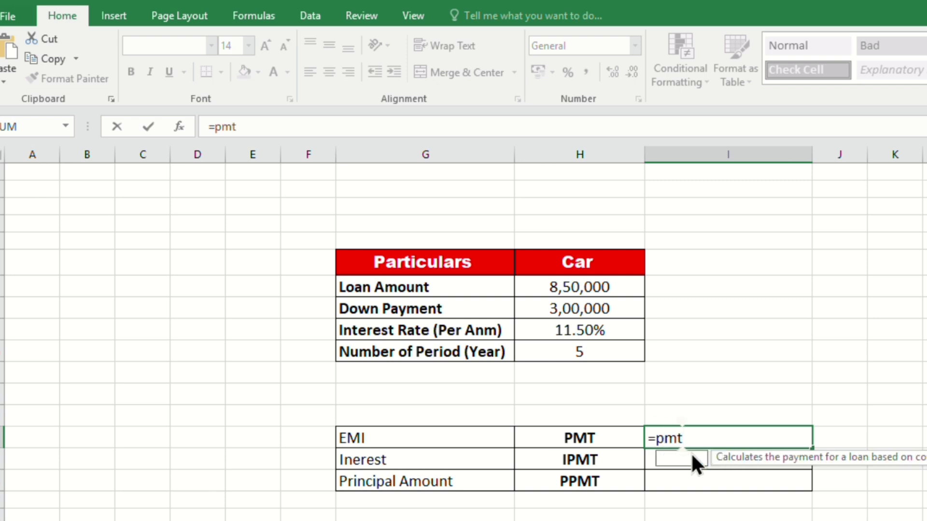
pyautogui.doubleClick(690, 454)
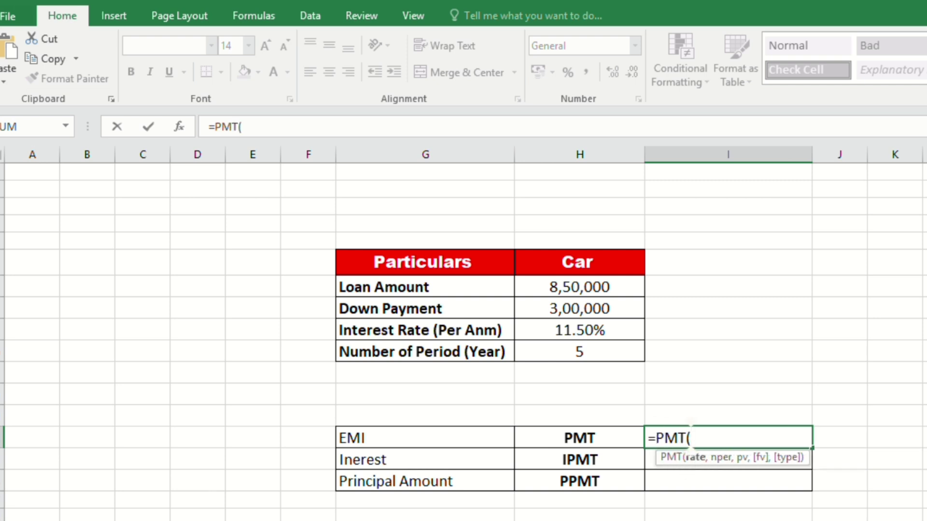
pyautogui.click(598, 330)
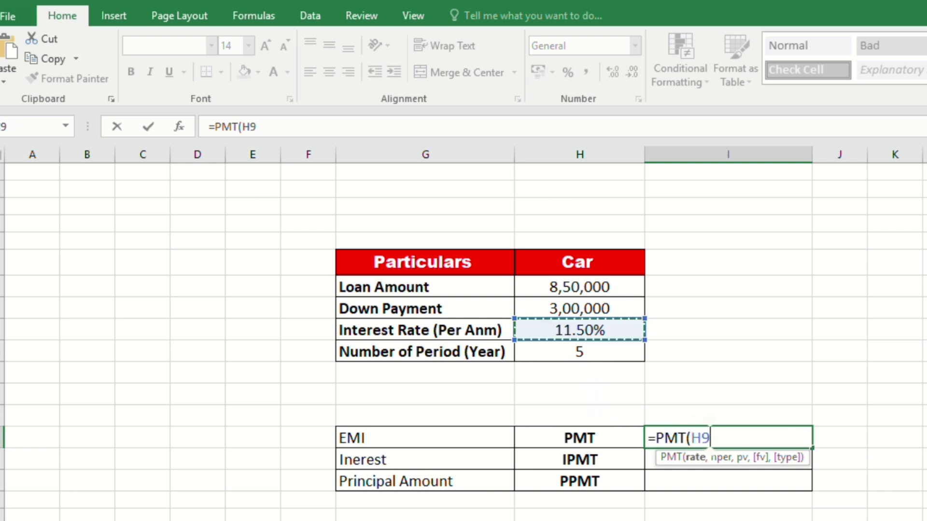
pyautogui.write('/12')
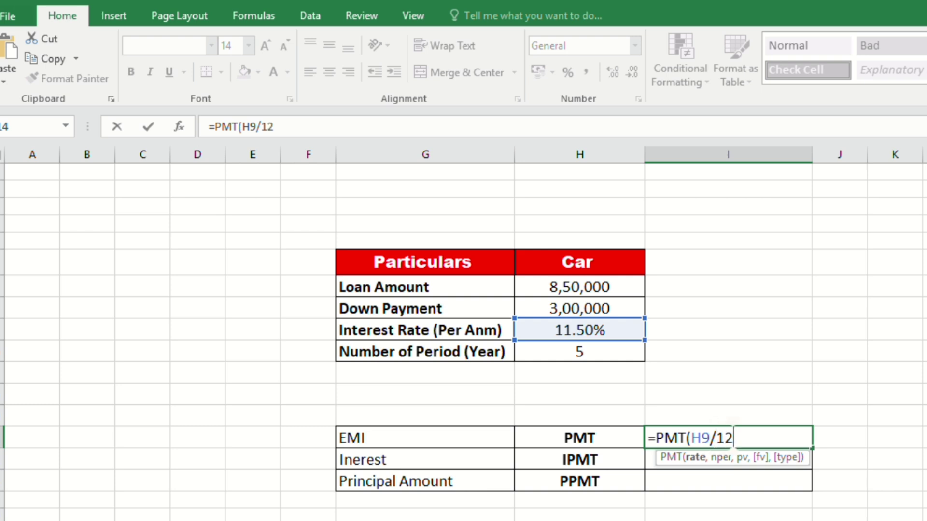
pyautogui.write(',')
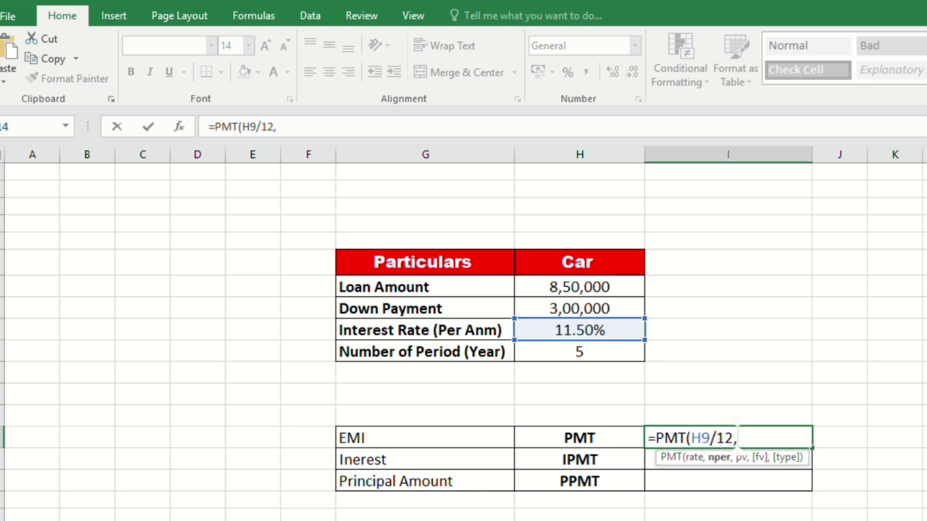
# Complete the EMI formula with H10*12 as the number of periods and H8-H7 as the present value, and commit it
pyautogui.click(593, 352)
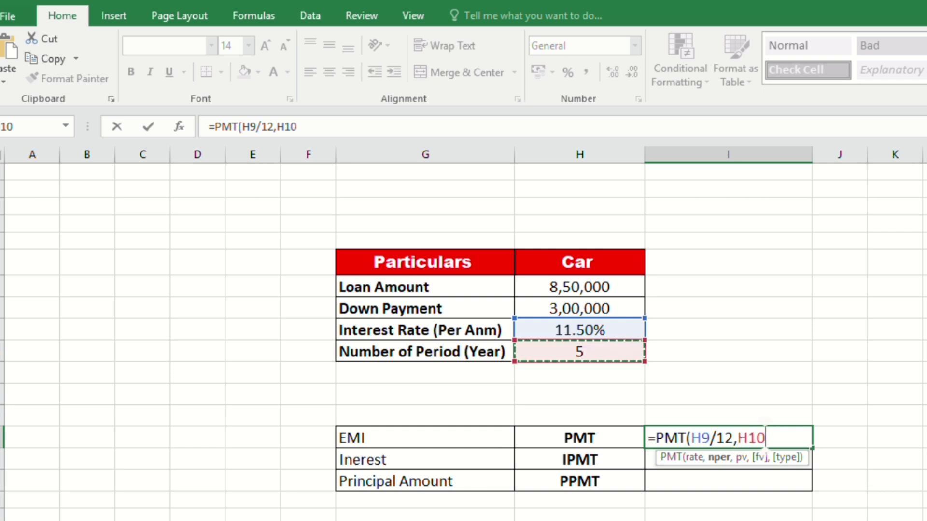
pyautogui.write('*')
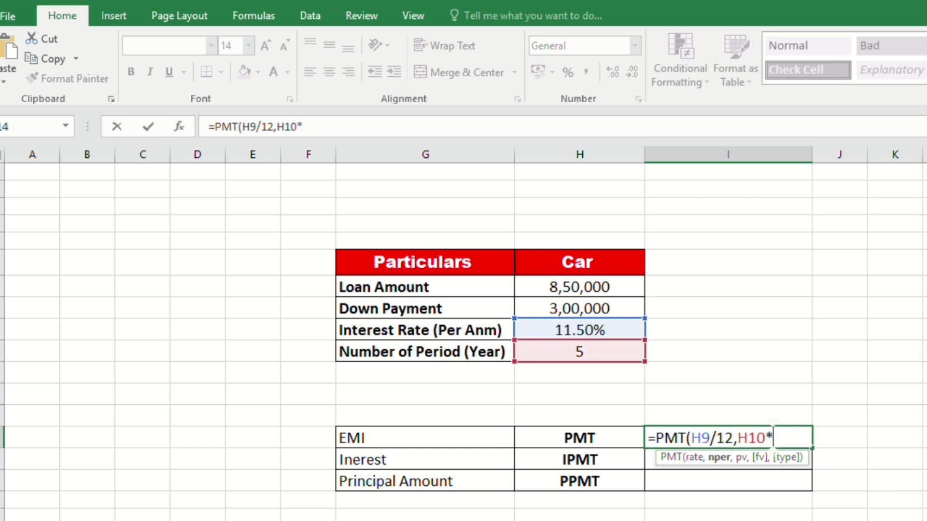
pyautogui.write('12,')
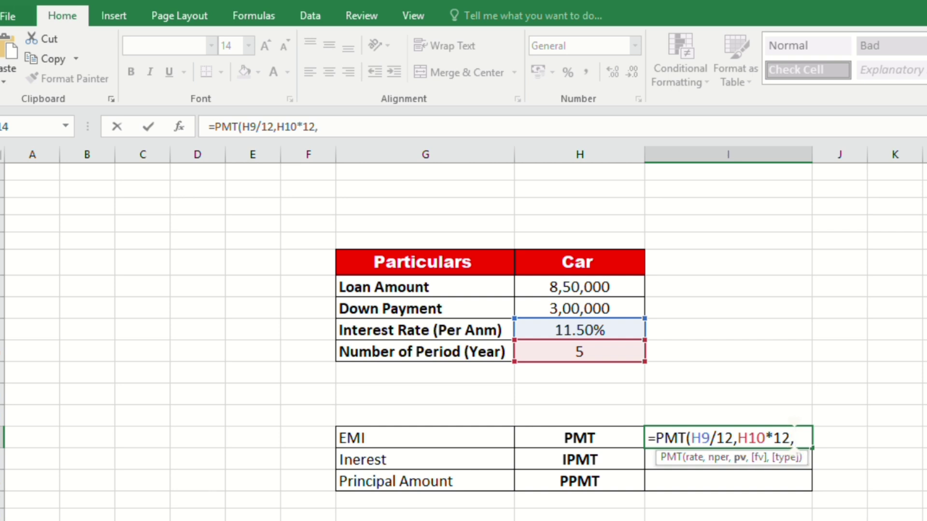
pyautogui.click(612, 306)
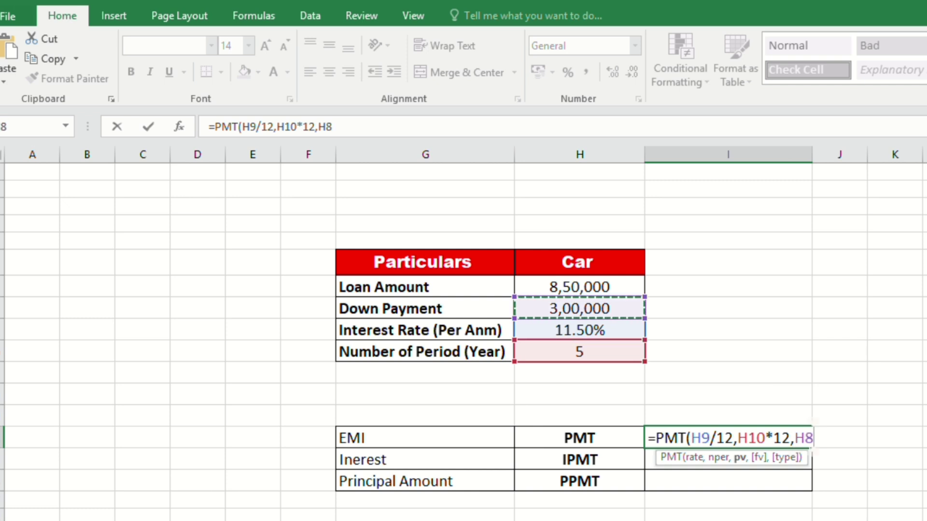
pyautogui.write('-')
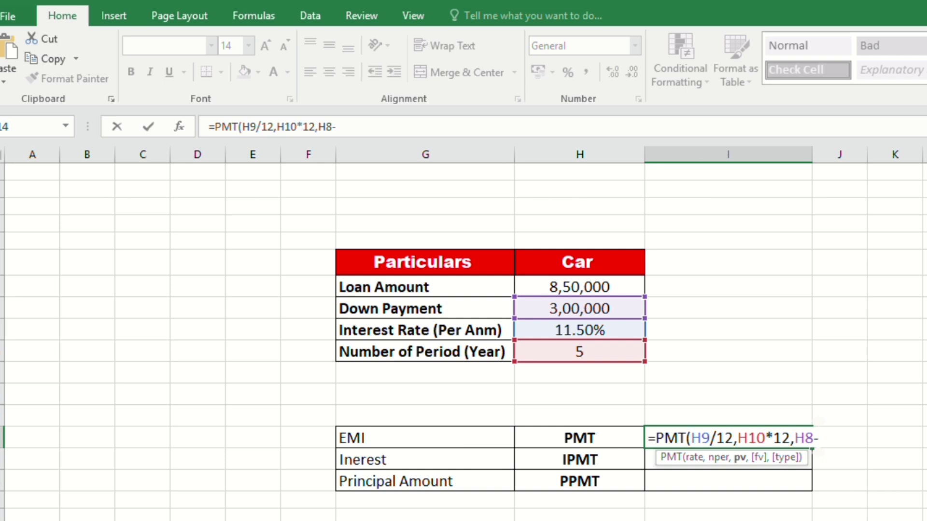
pyautogui.click(586, 286)
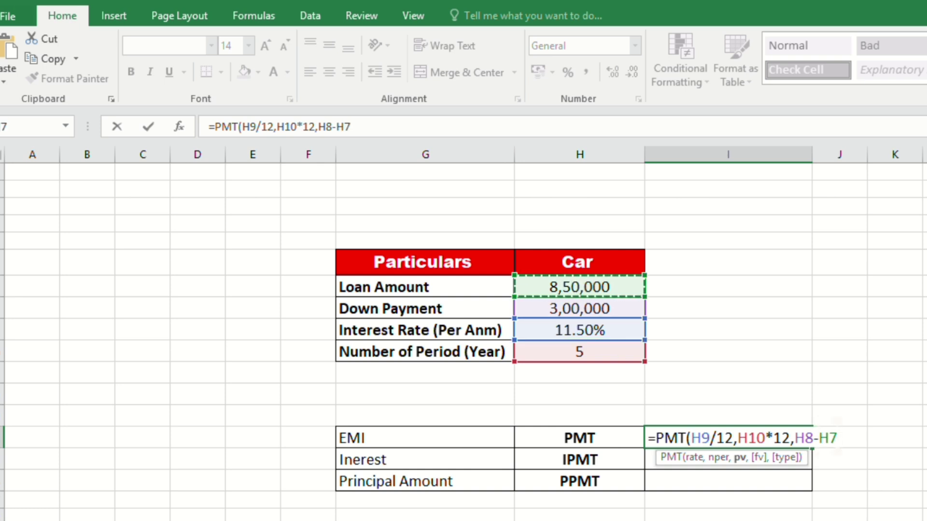
pyautogui.write(')')
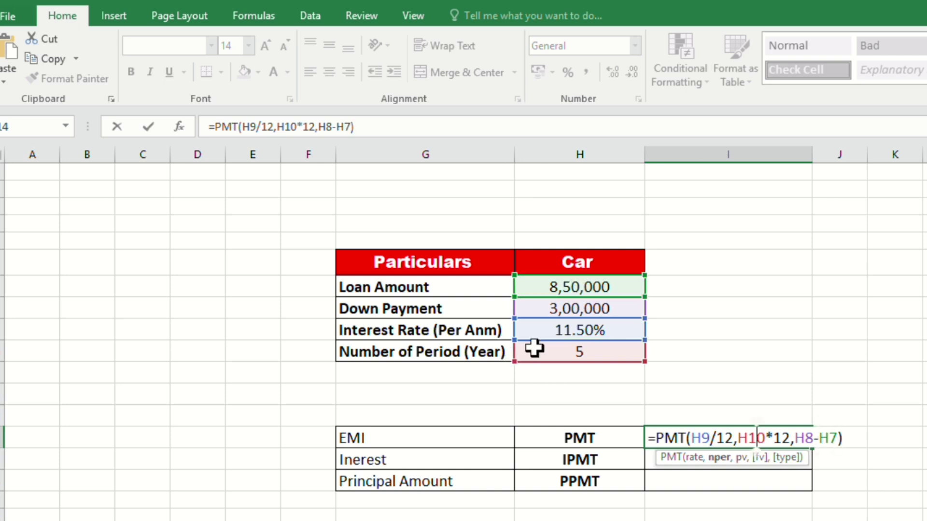
pyautogui.click(779, 437)
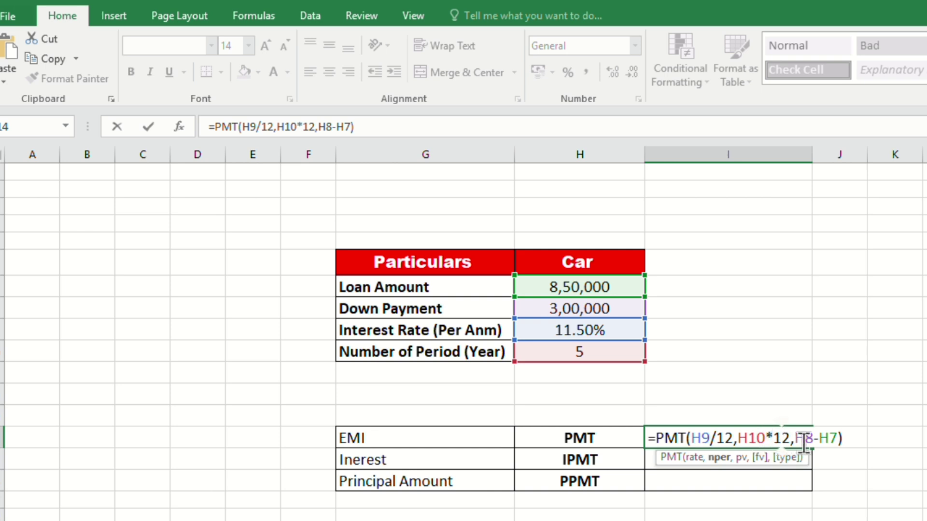
pyautogui.hotkey('ctrl', 'Return')
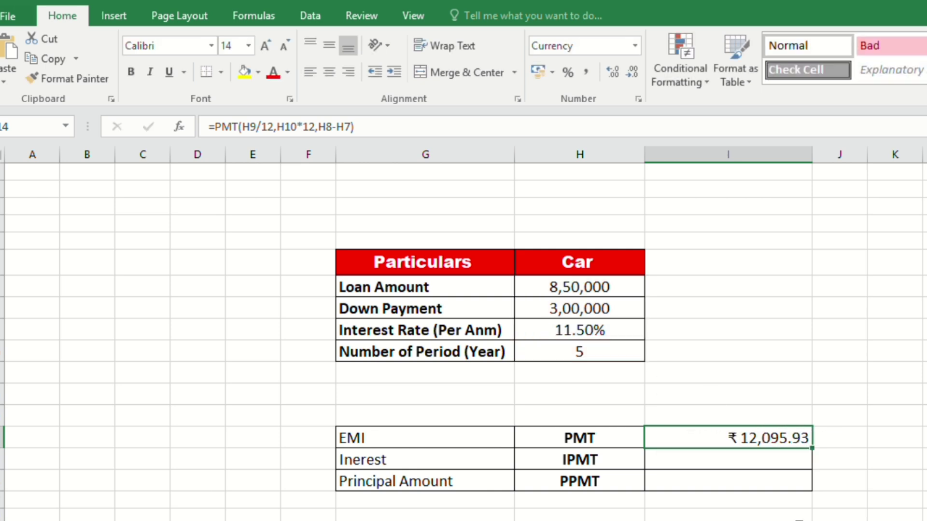
pyautogui.click(660, 461)
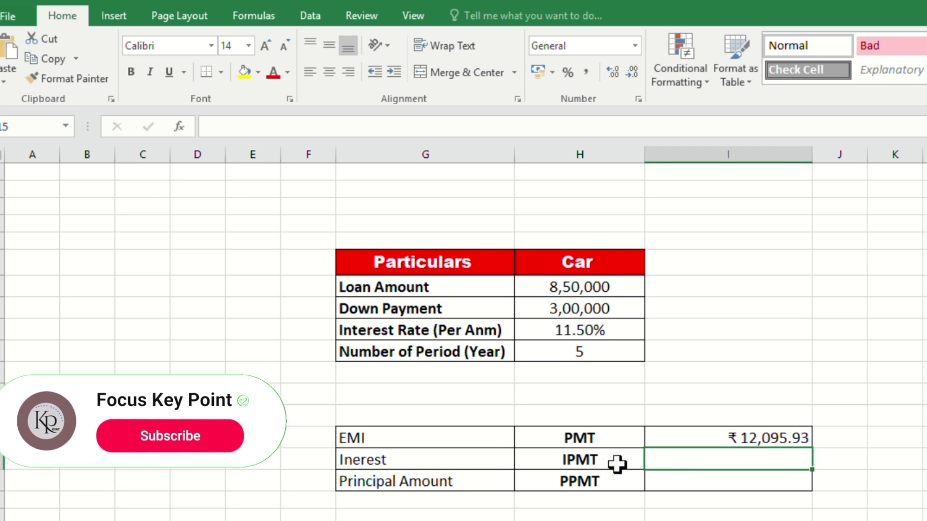
pyautogui.click(768, 440)
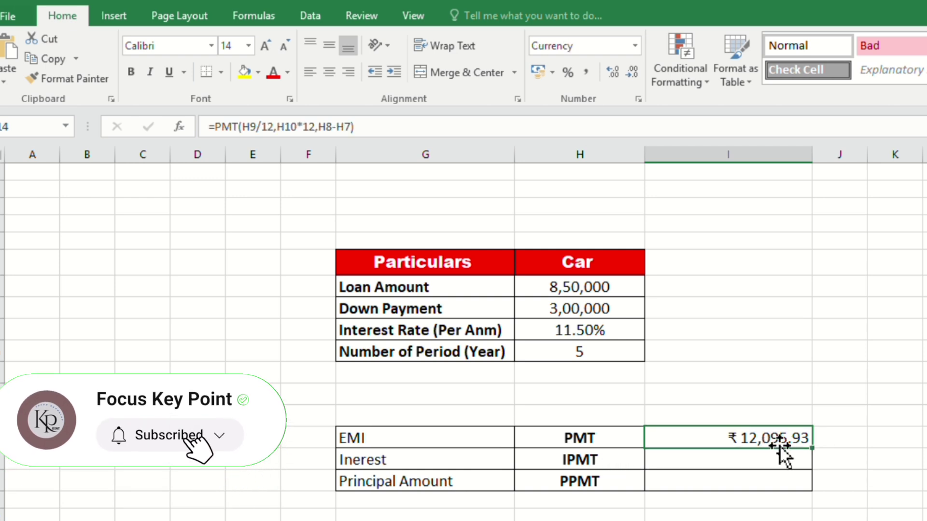
pyautogui.click(591, 332)
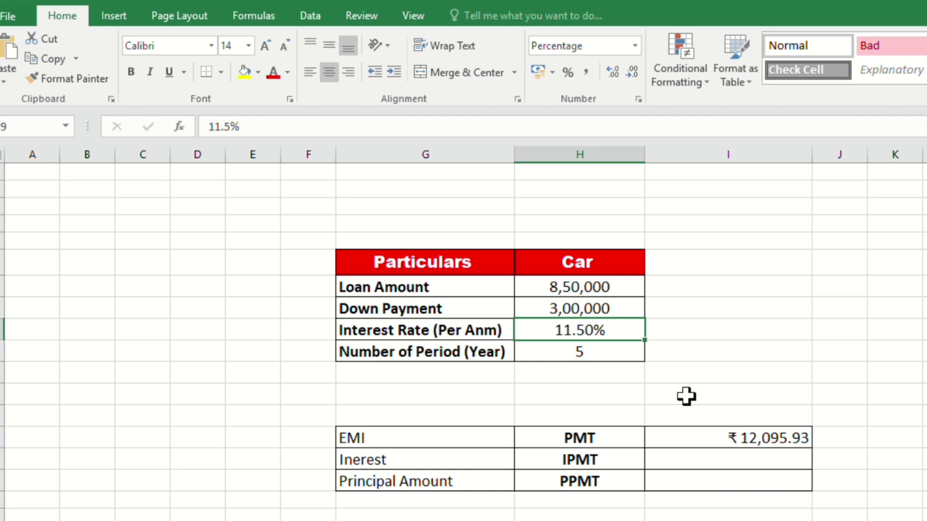
# Begin an IPMT formula in the interest row's result cell I15, with H9/12 as the monthly rate and 1 as the period
pyautogui.click(741, 440)
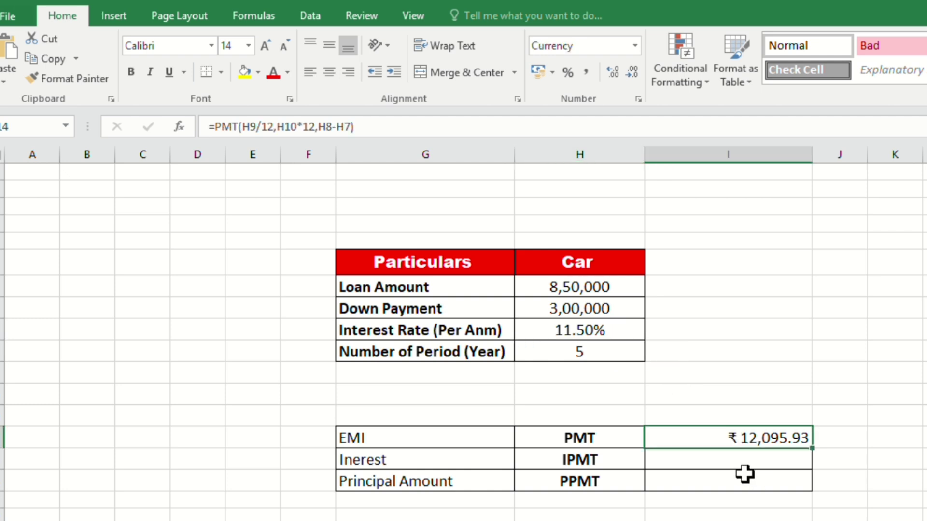
pyautogui.click(583, 466)
pyautogui.click(422, 459)
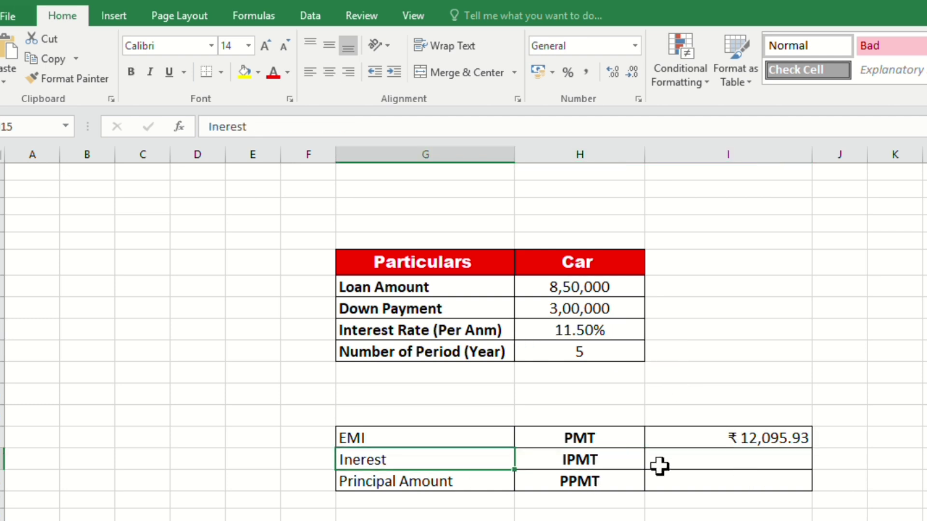
pyautogui.click(682, 465)
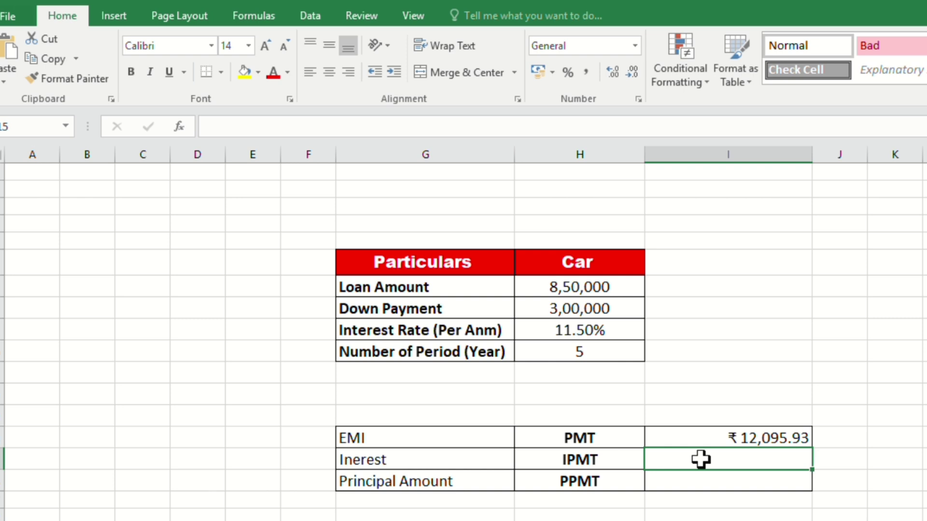
pyautogui.doubleClick(700, 459)
pyautogui.write('=')
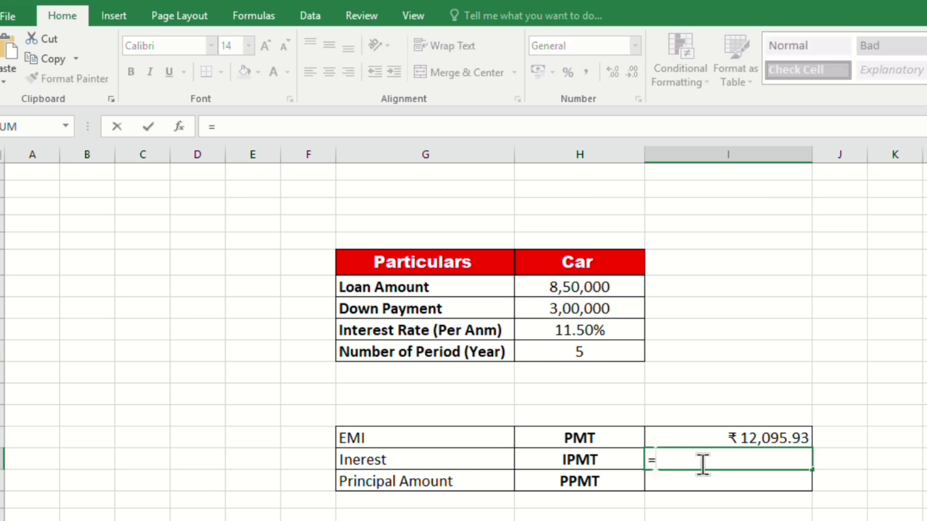
pyautogui.write('ip')
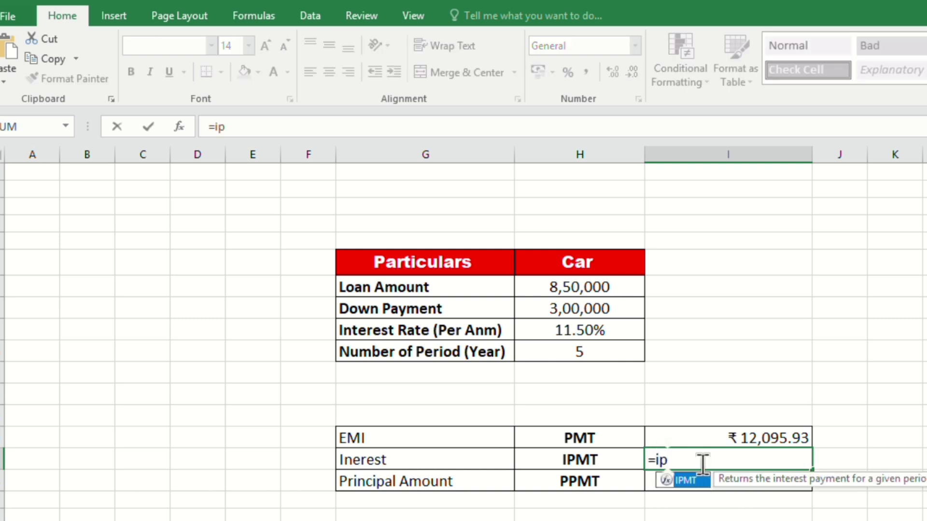
pyautogui.write('mt')
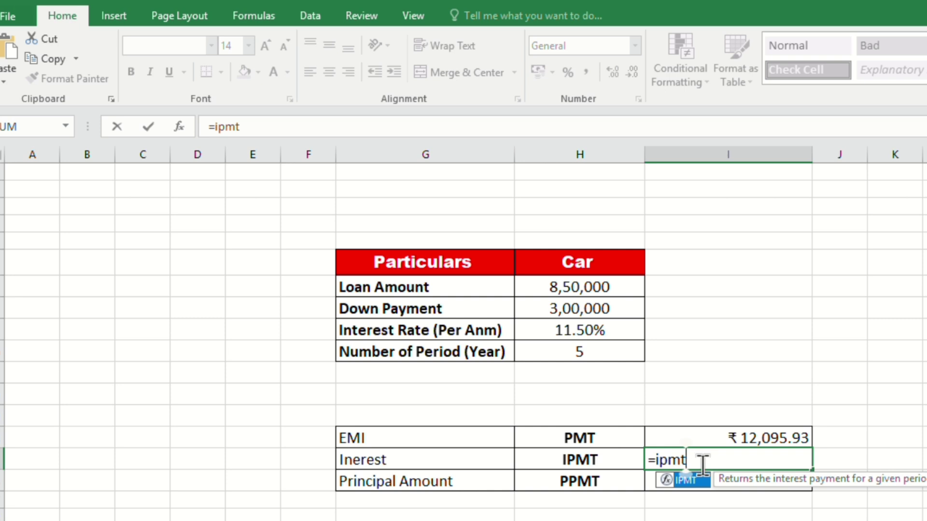
pyautogui.doubleClick(690, 479)
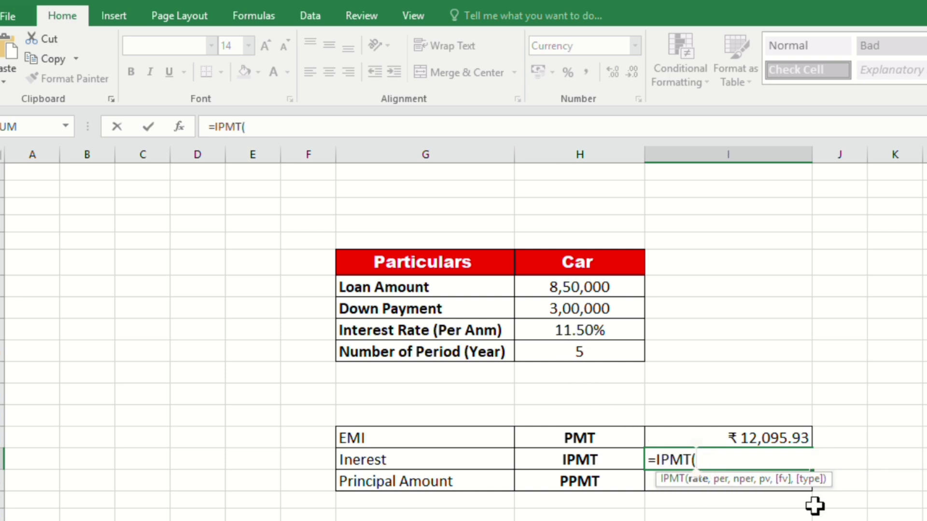
pyautogui.click(592, 328)
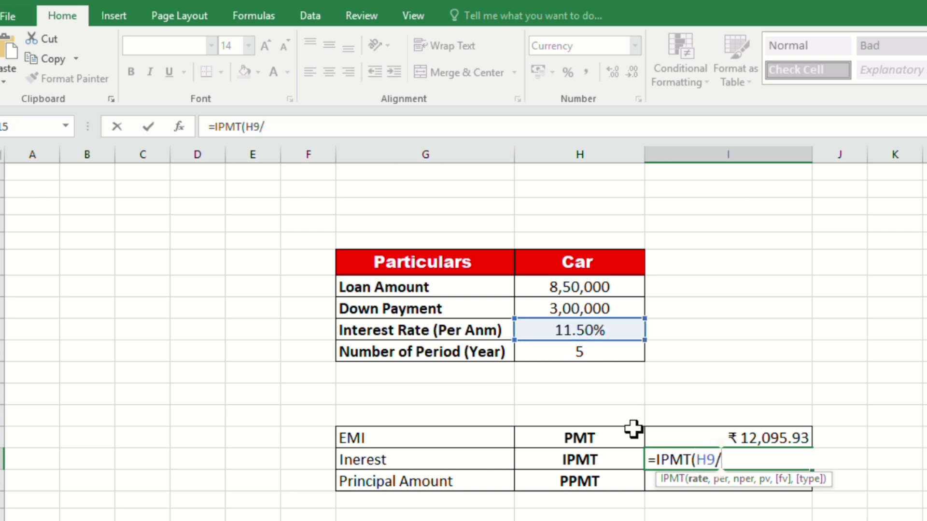
pyautogui.write('12,1')
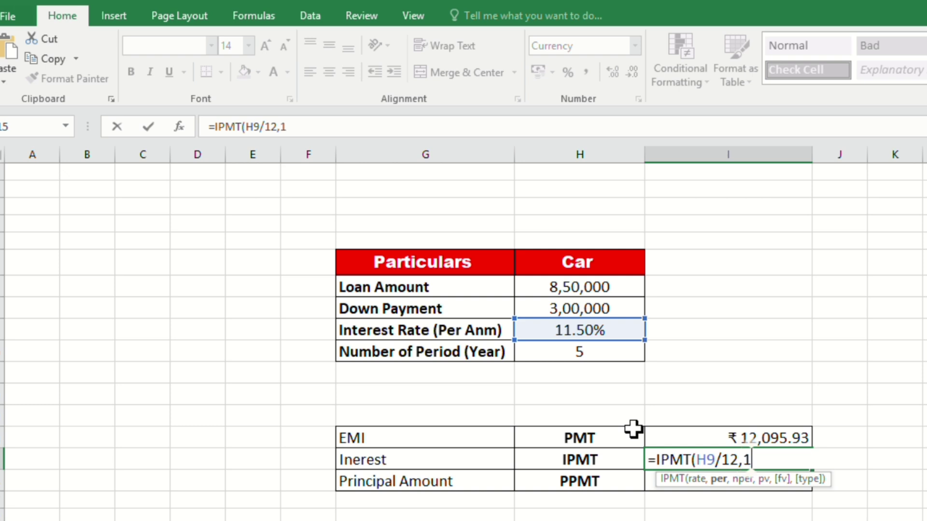
# Complete the interest formula with H10*12 as the number of periods and H8-H7 as the present value, and commit it
pyautogui.write(',')
pyautogui.click(580, 362)
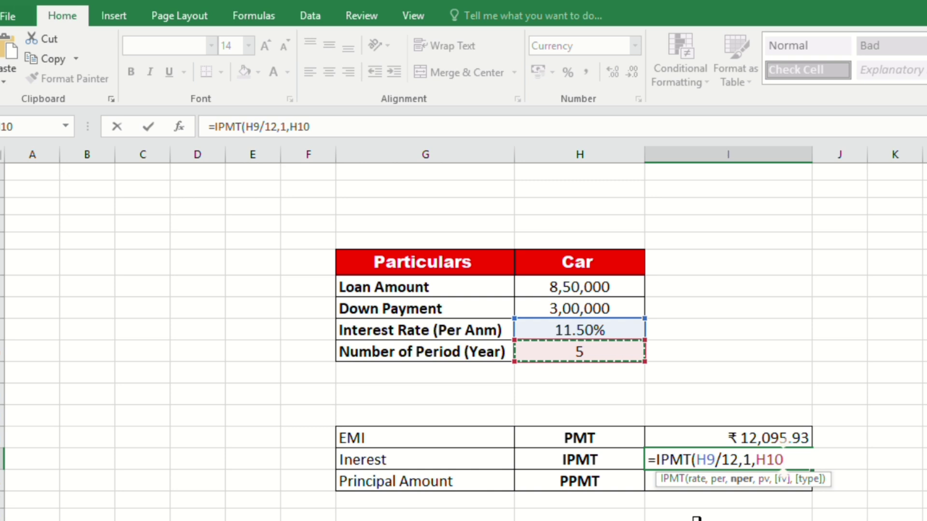
pyautogui.write('*12')
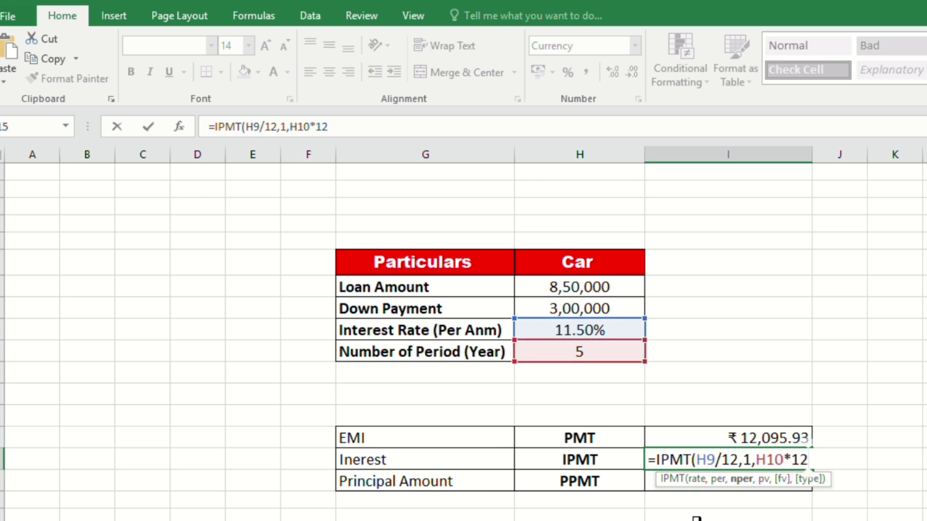
pyautogui.write(',')
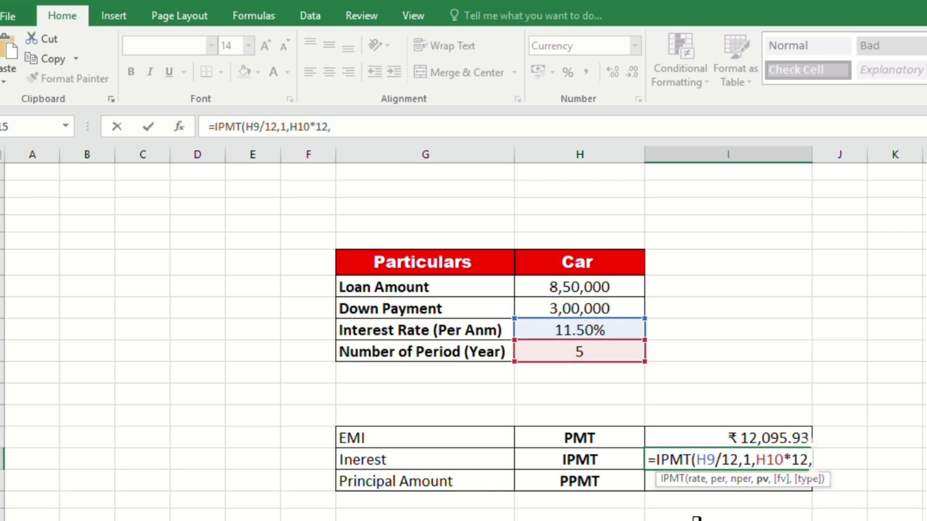
pyautogui.click(580, 309)
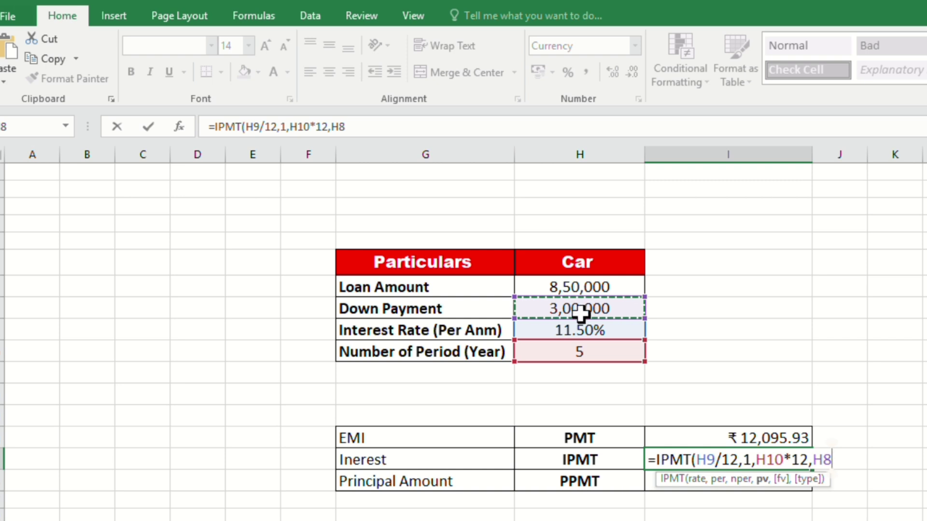
pyautogui.write('-')
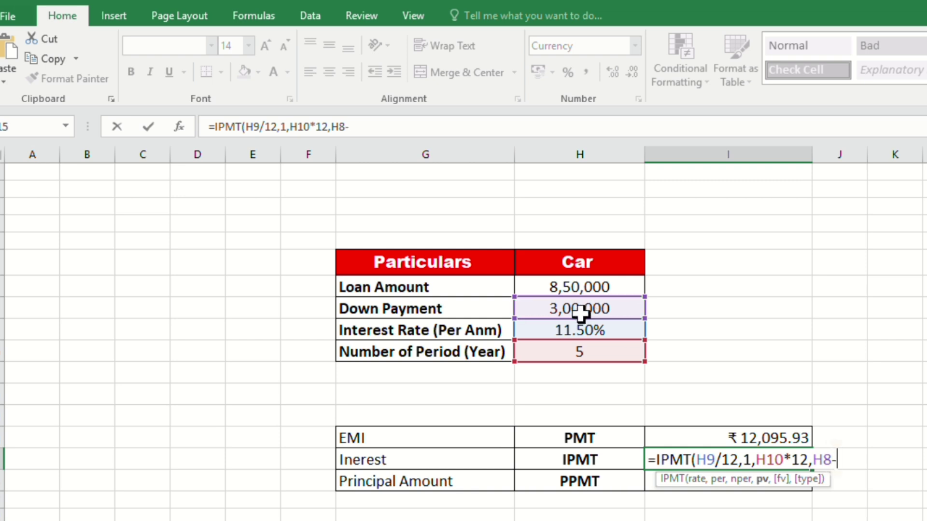
pyautogui.click(619, 286)
pyautogui.write(')')
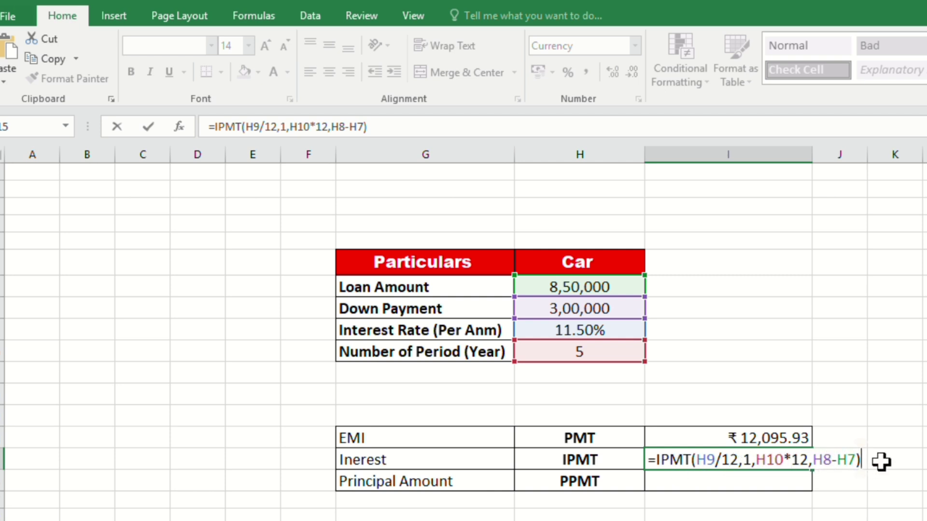
pyautogui.click(754, 460)
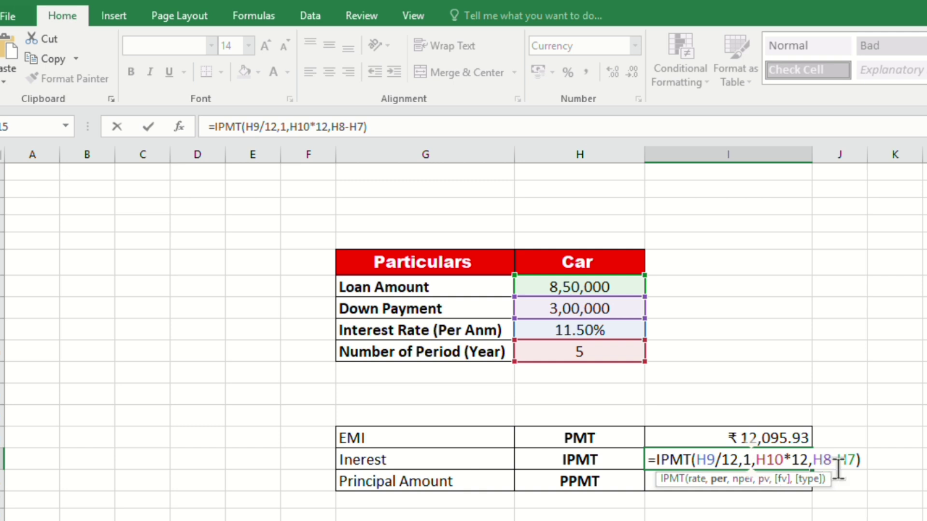
pyautogui.click(863, 460)
pyautogui.press('Return')
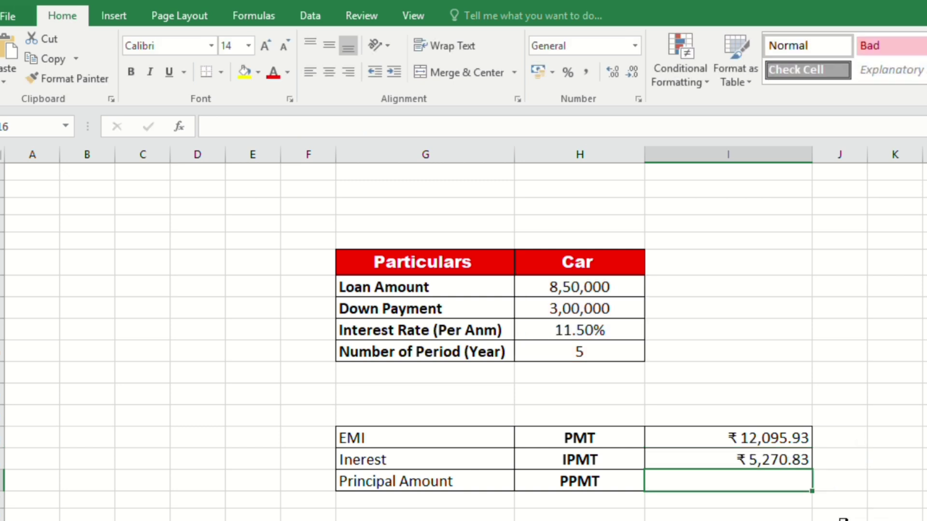
# Begin a PPMT formula in the Principal Amount row's result cell I16, with H9/12 as the monthly rate and 1 as the period
pyautogui.click(774, 462)
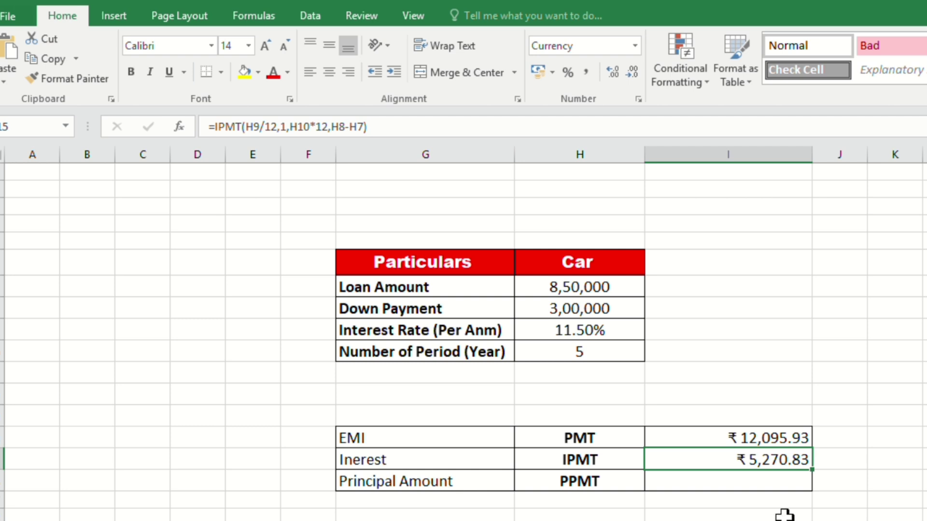
pyautogui.click(469, 463)
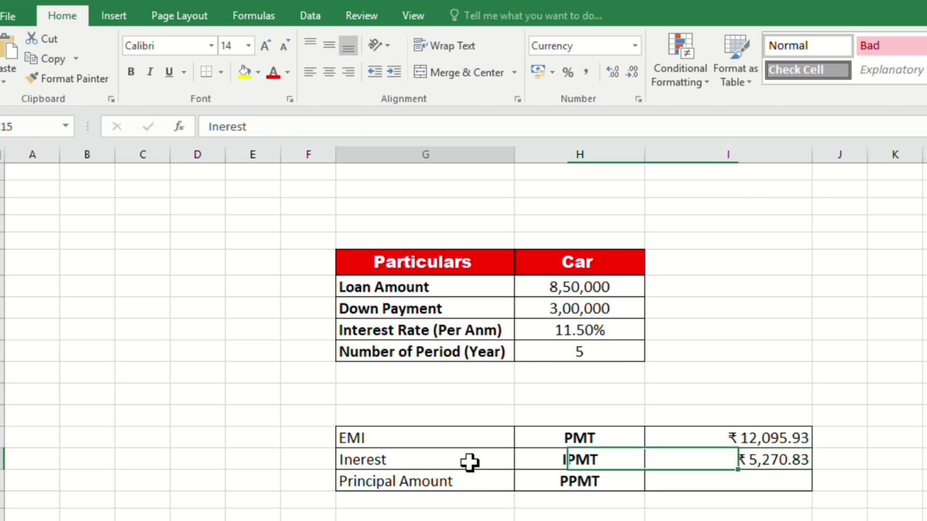
pyautogui.click(739, 437)
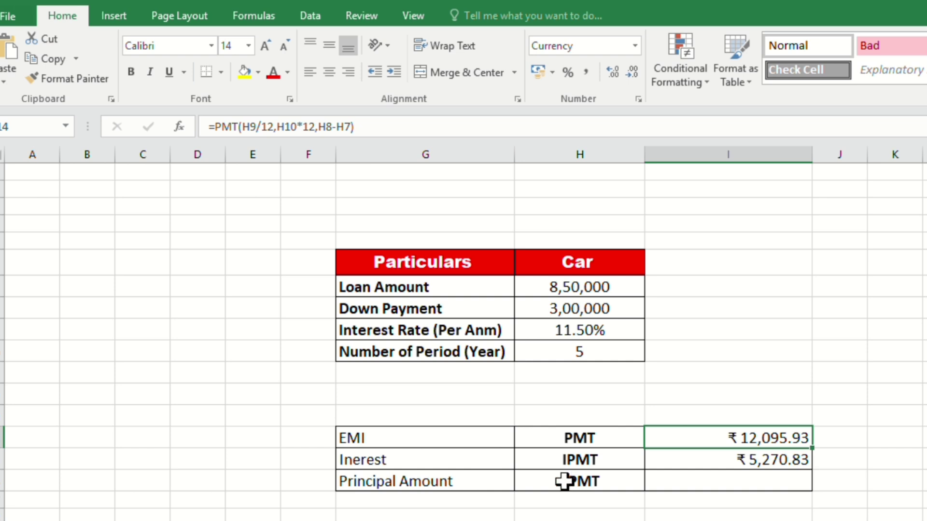
pyautogui.click(451, 485)
pyautogui.click(600, 480)
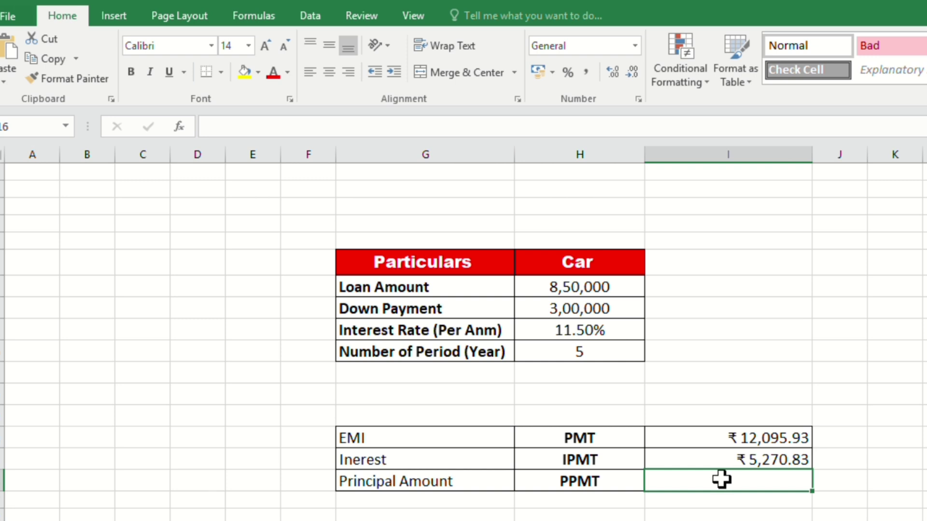
pyautogui.write('=ppmt')
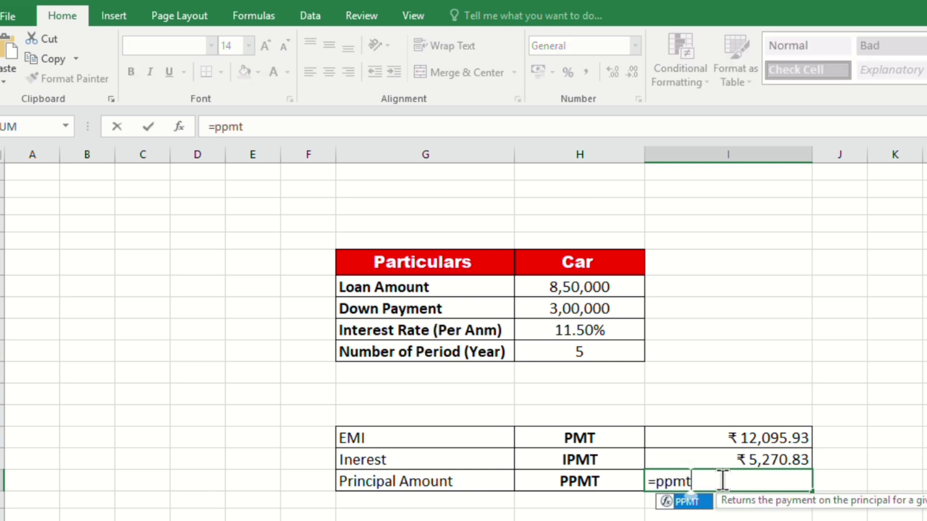
pyautogui.doubleClick(707, 501)
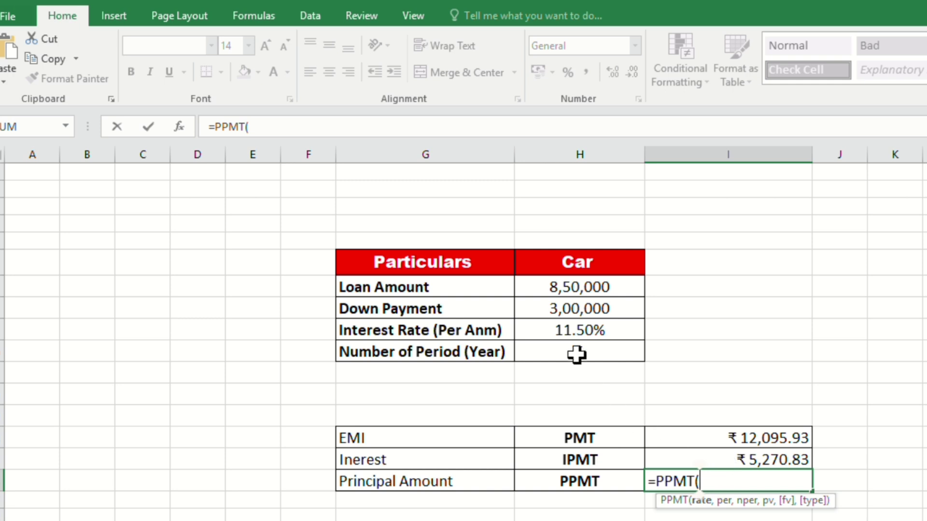
pyautogui.click(590, 335)
pyautogui.write('/')
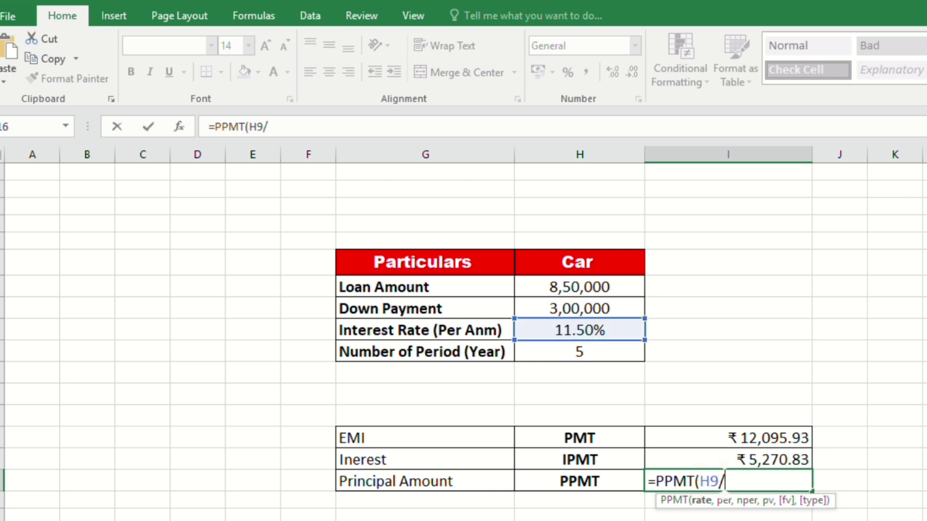
pyautogui.write('12,')
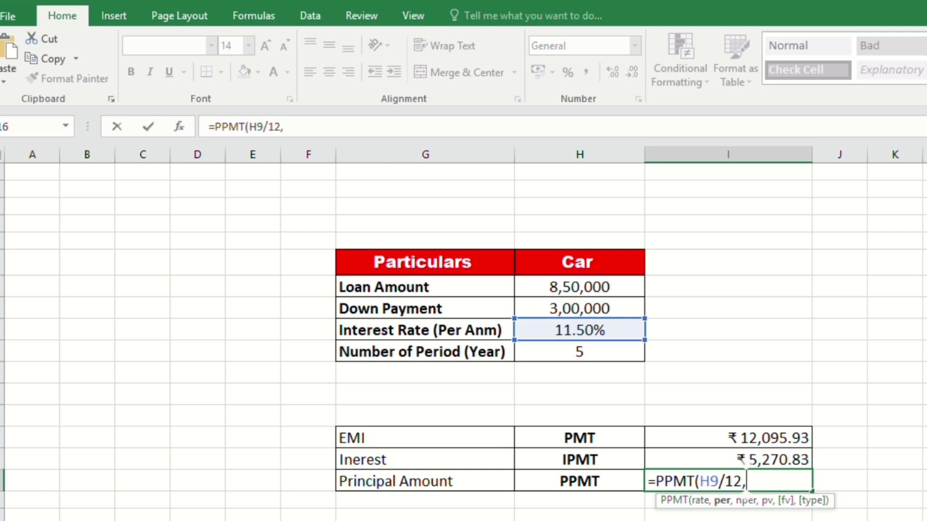
pyautogui.write('1,')
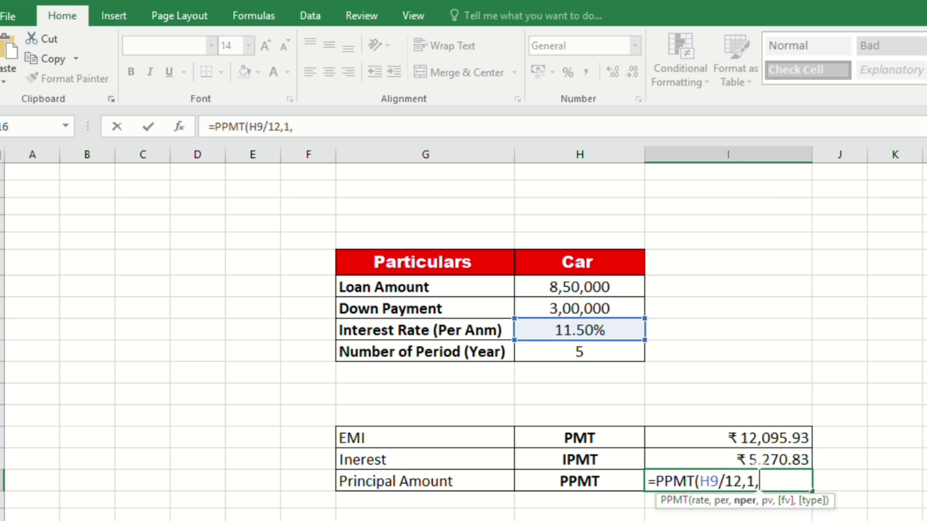
# Complete the PPMT formula with H10*12 as the number of periods and H8-H7 as the present value, and commit it
pyautogui.click(588, 352)
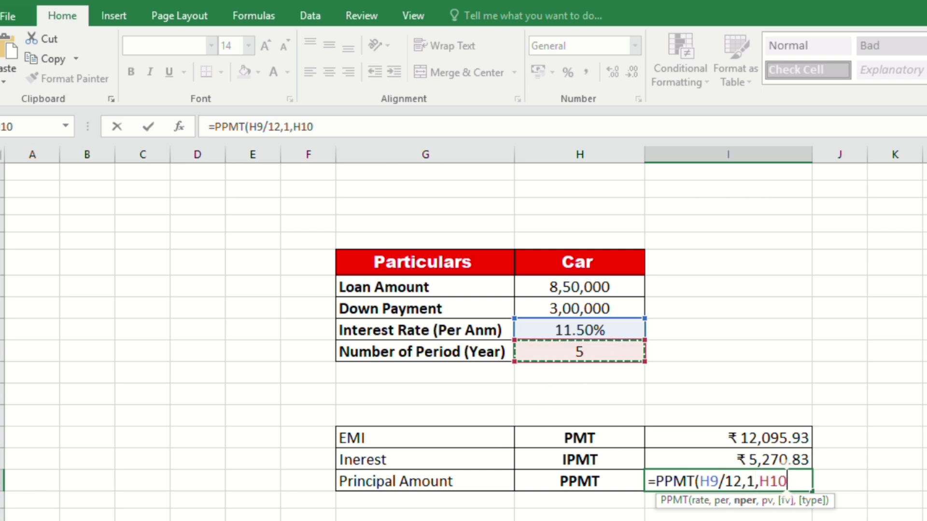
pyautogui.write('*12')
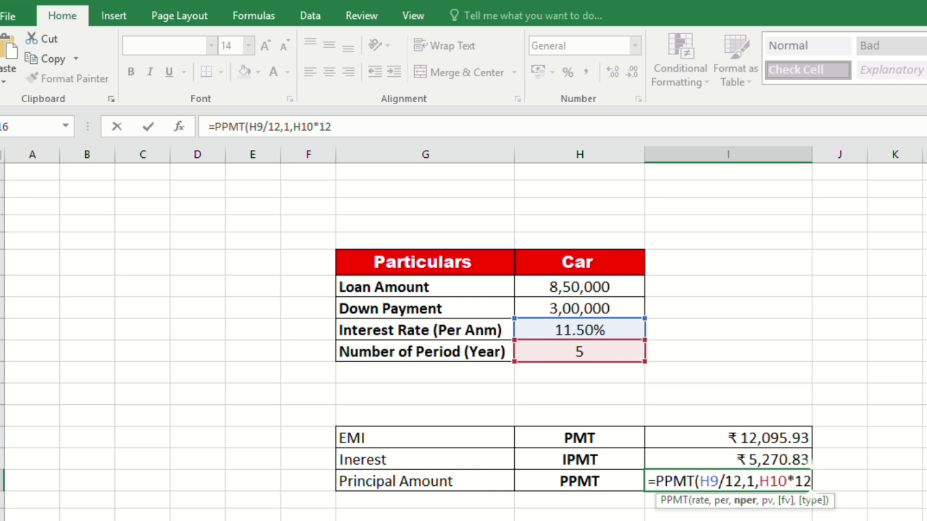
pyautogui.write(',')
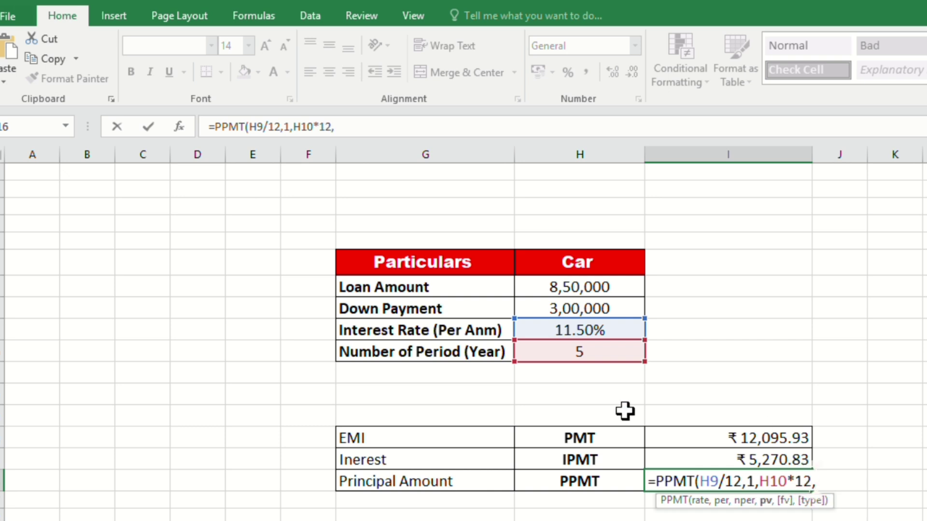
pyautogui.click(606, 309)
pyautogui.write('-')
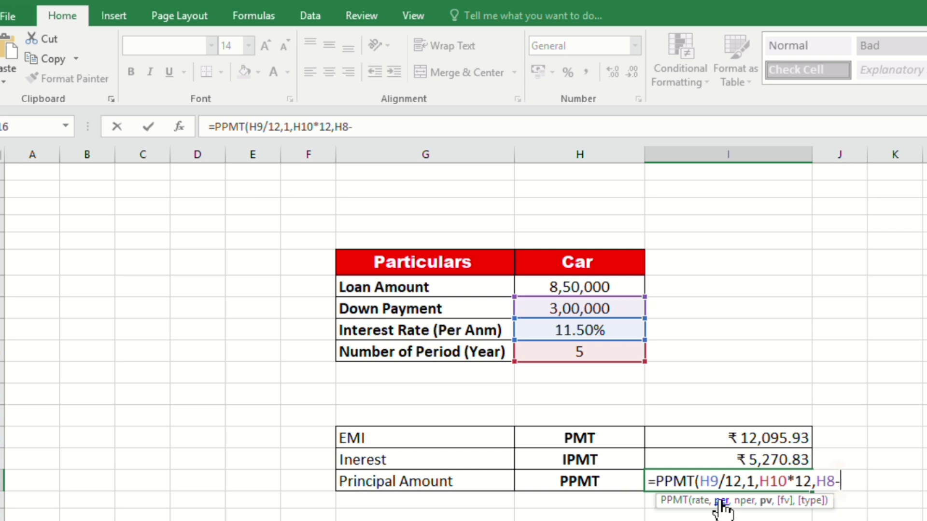
pyautogui.click(614, 288)
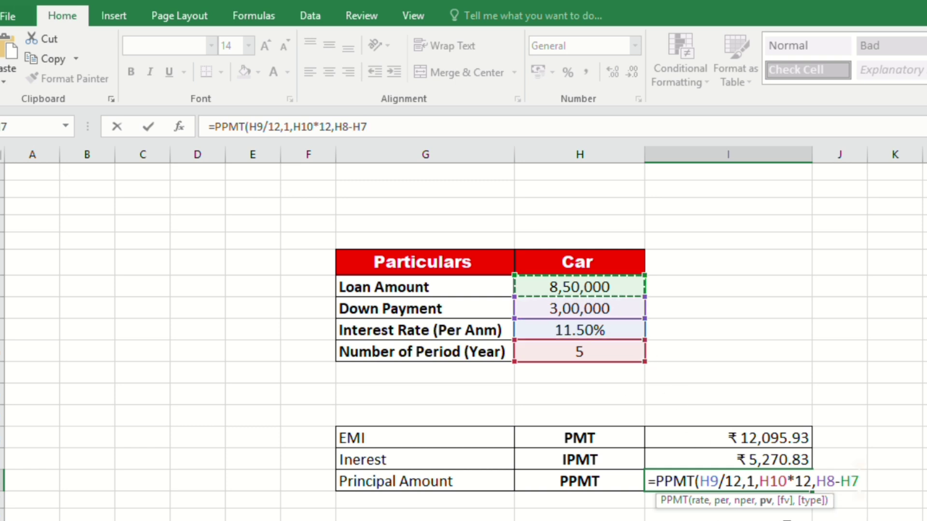
pyautogui.write(')')
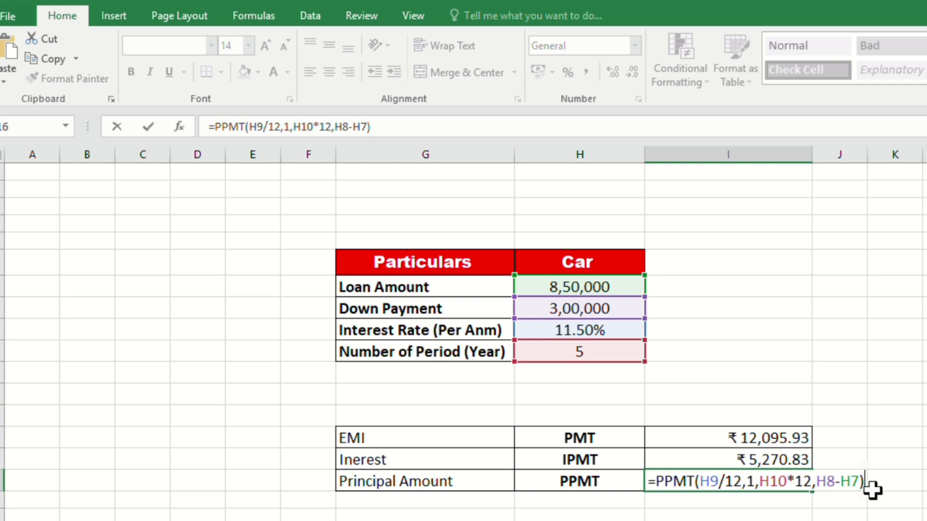
pyautogui.press('Return')
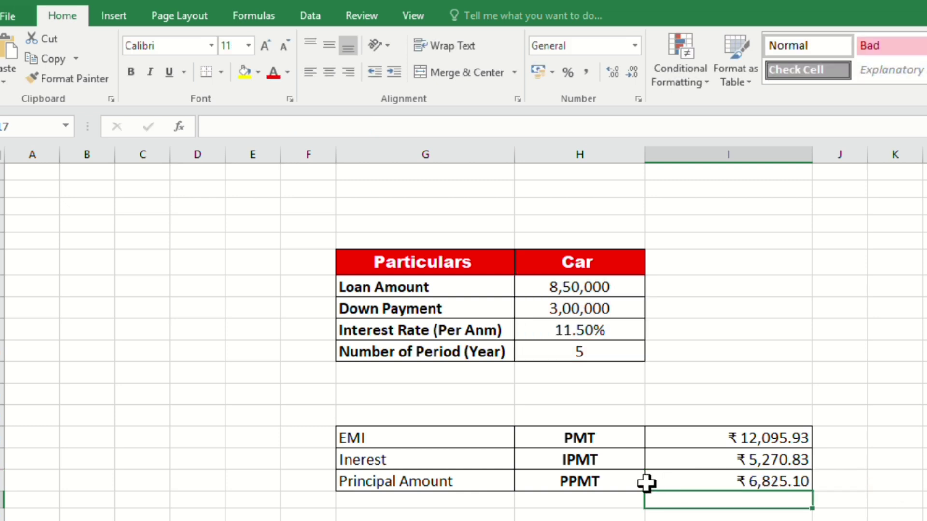
# Review the Principal Amount row's function name, label and PPMT formula, and select the empty cell H20 below the table
pyautogui.click(579, 480)
pyautogui.click(438, 481)
pyautogui.click(759, 480)
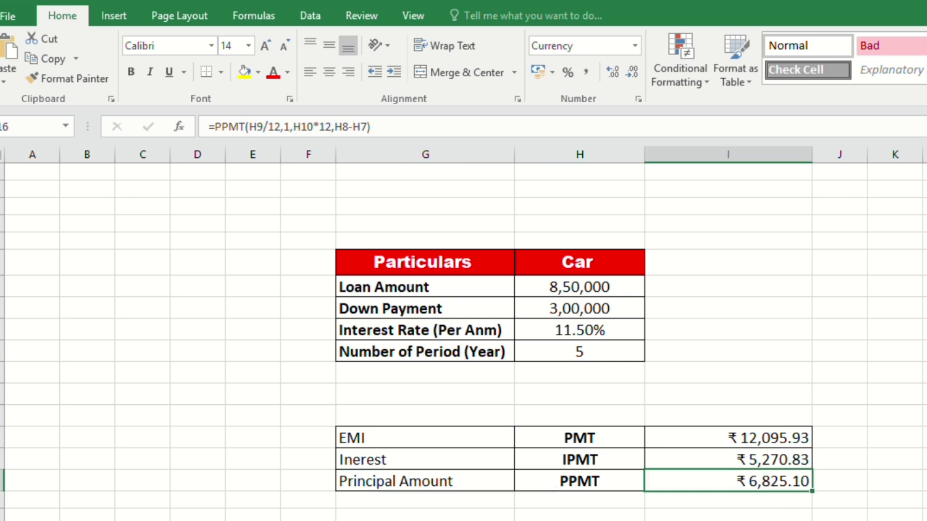
pyautogui.press('Down')
pyautogui.press('Down')
pyautogui.press('Down')
pyautogui.press('Down')
pyautogui.press('Left')
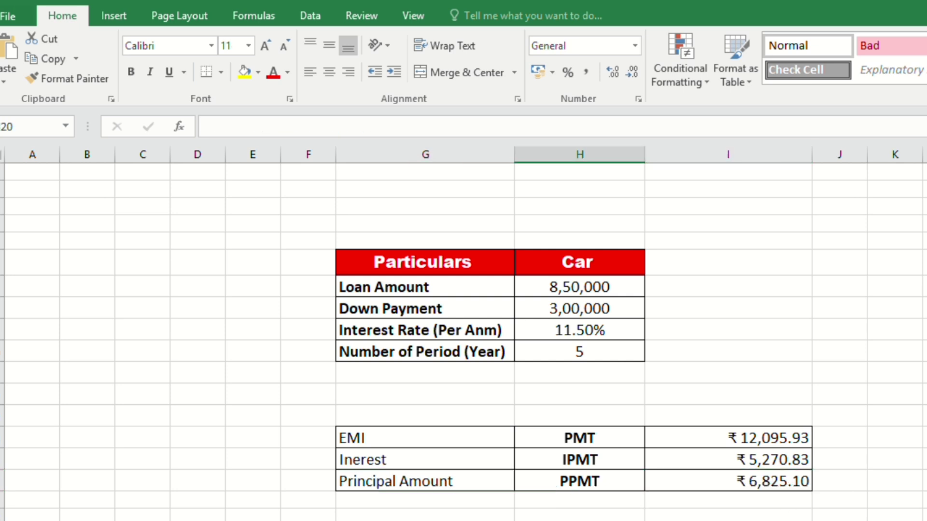
# Enter the label TOTAL in cell H20 below the results table
pyautogui.write('T')
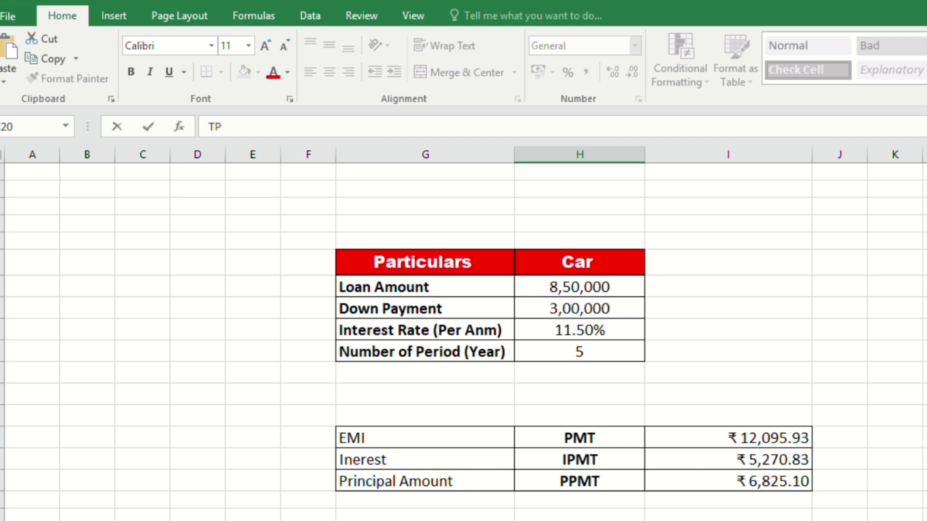
pyautogui.write('OTAL')
pyautogui.press('Tab')
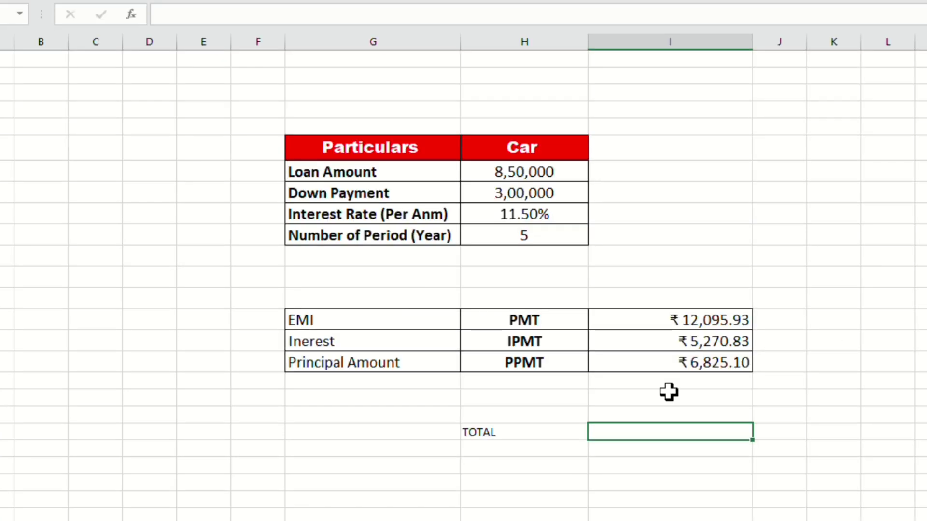
# Add the principal and interest results in I20 with =I16+I15, and compare the total with the EMI result in I14
pyautogui.click(716, 340)
pyautogui.click(613, 428)
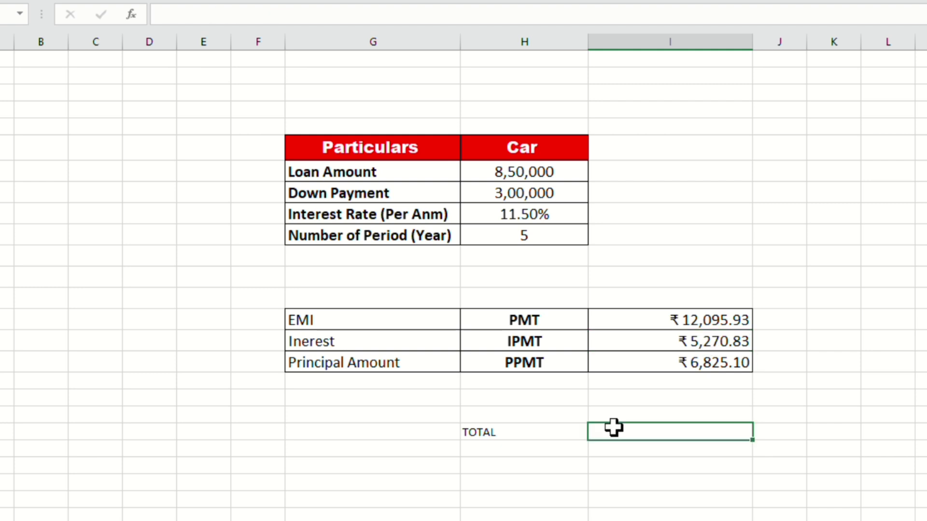
pyautogui.write('=')
pyautogui.click(724, 368)
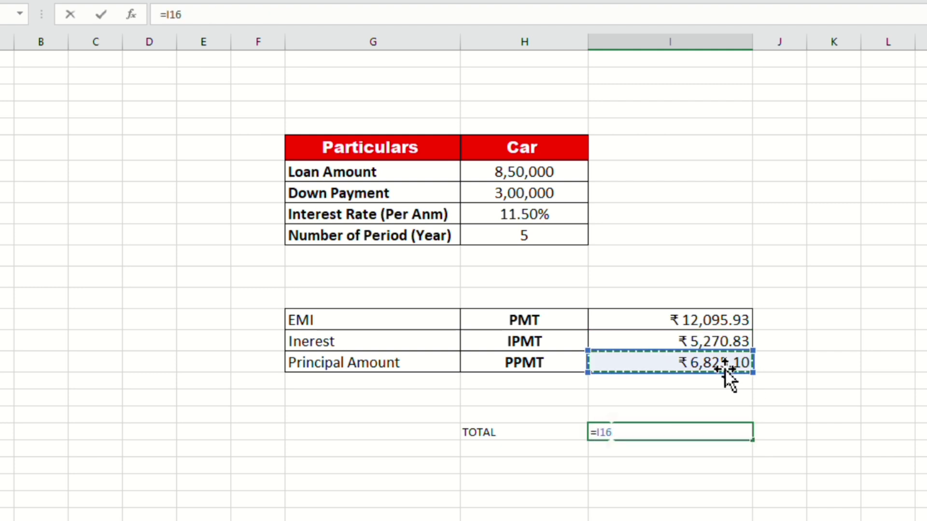
pyautogui.write('+')
pyautogui.click(737, 341)
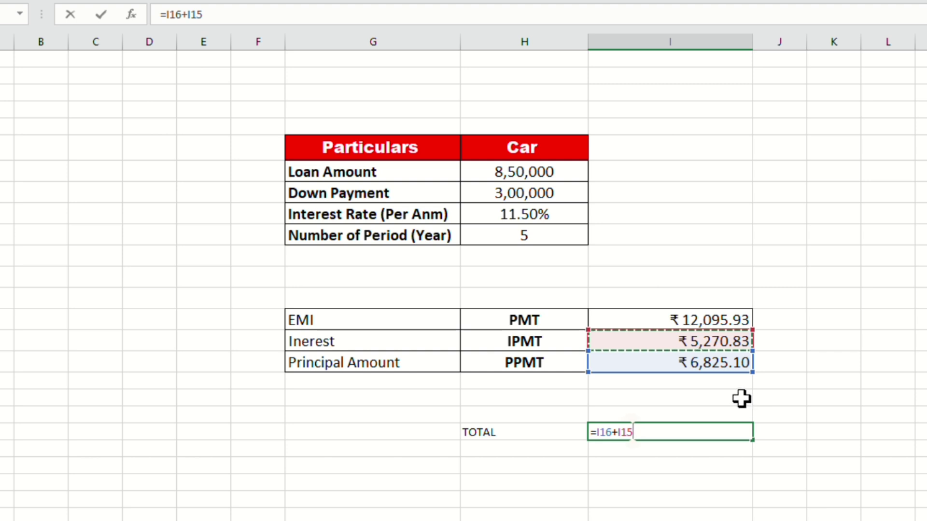
pyautogui.press('Return')
pyautogui.click(753, 433)
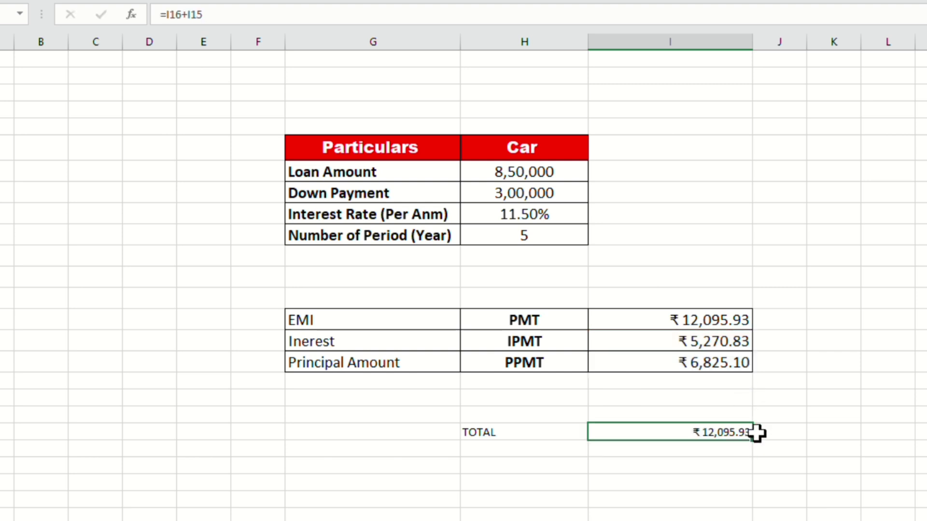
pyautogui.click(717, 314)
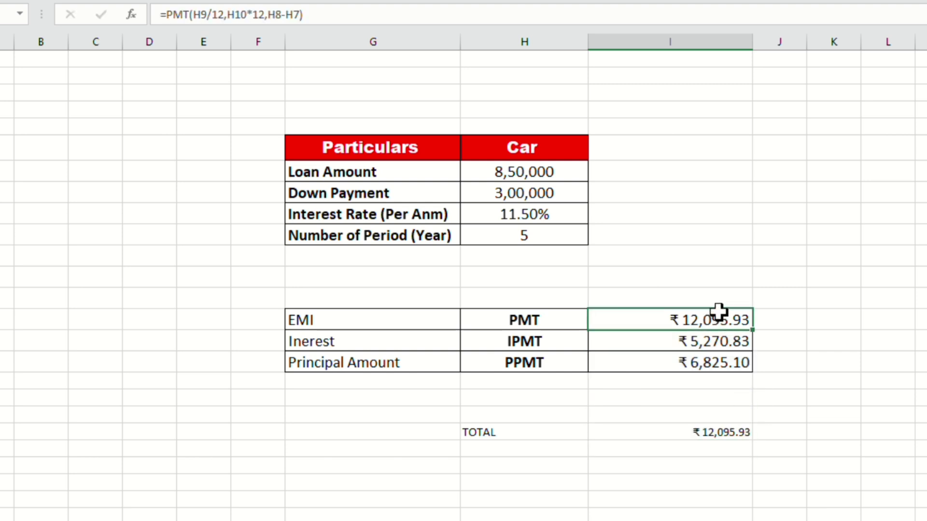
pyautogui.click(735, 432)
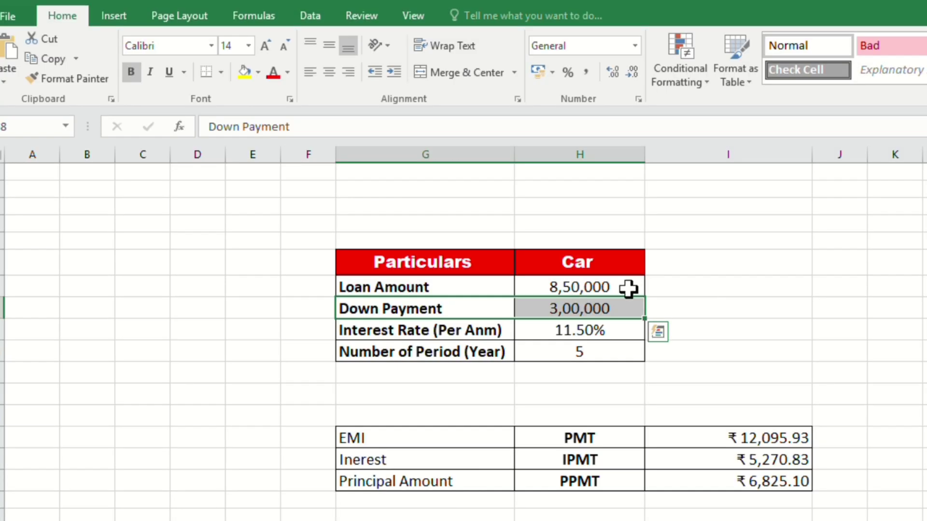
# Calculate the financed amount beside the Down Payment row in I8 with the formula =H7-H8
pyautogui.click(628, 289)
pyautogui.click(695, 309)
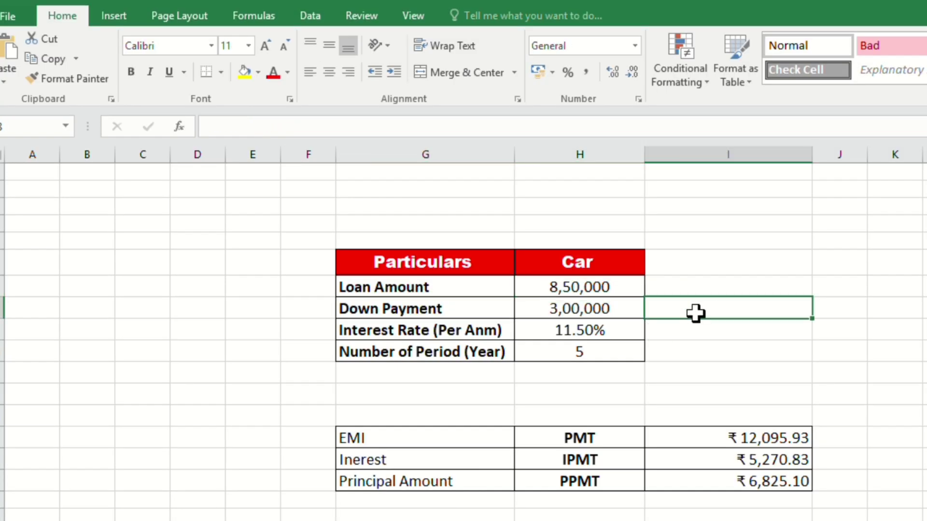
pyautogui.doubleClick(695, 313)
pyautogui.write('=')
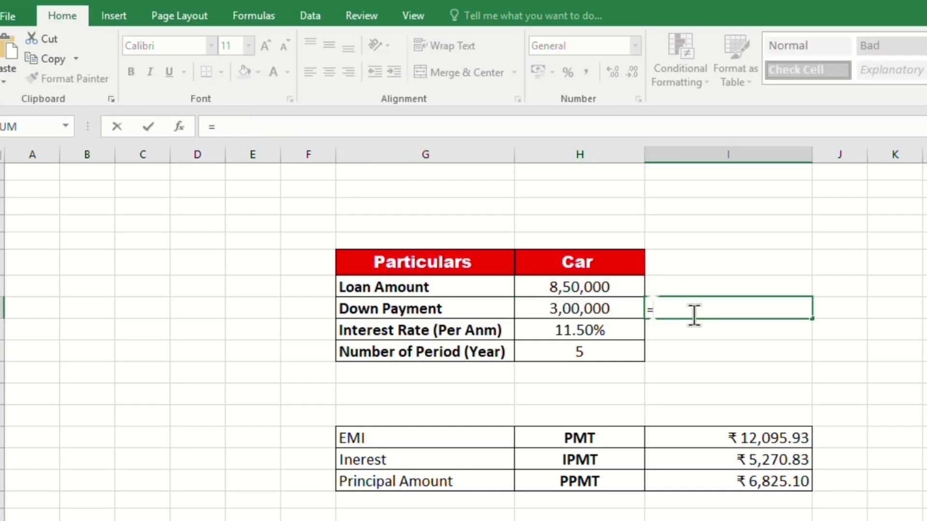
pyautogui.click(590, 287)
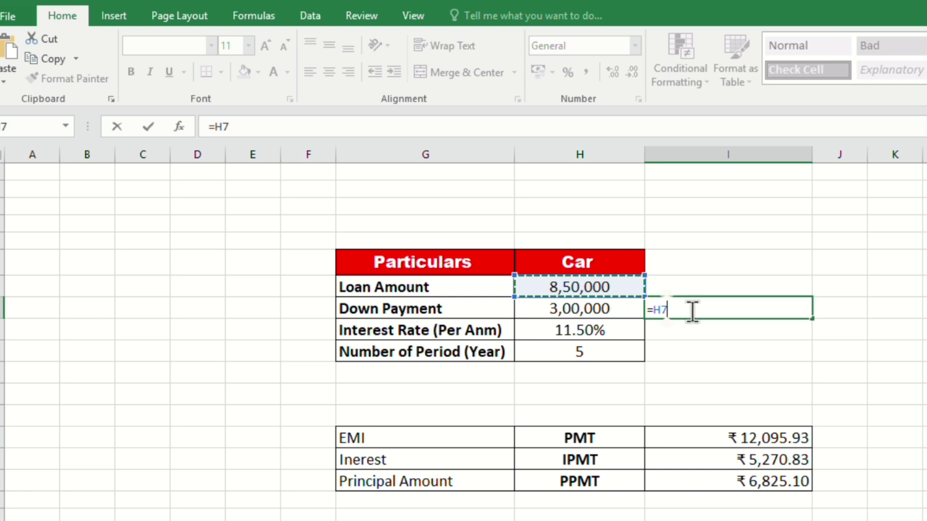
pyautogui.write('-')
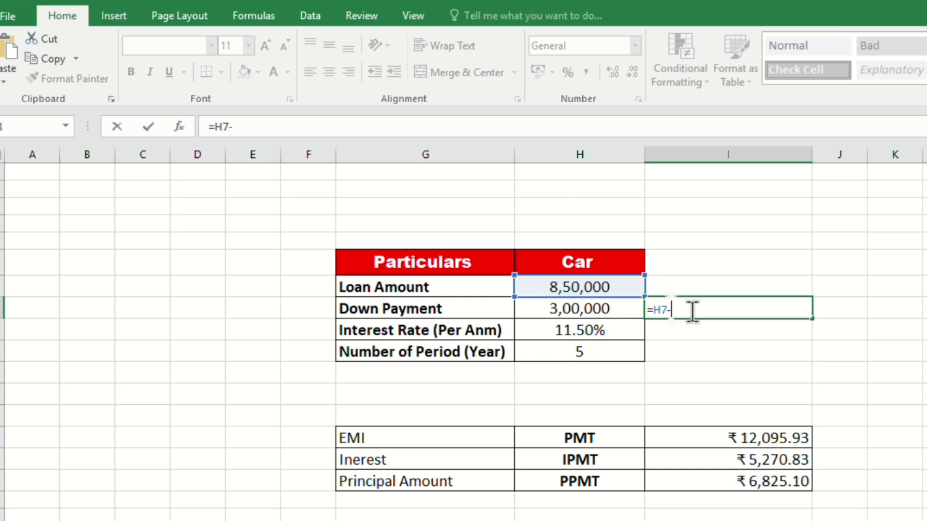
pyautogui.click(588, 306)
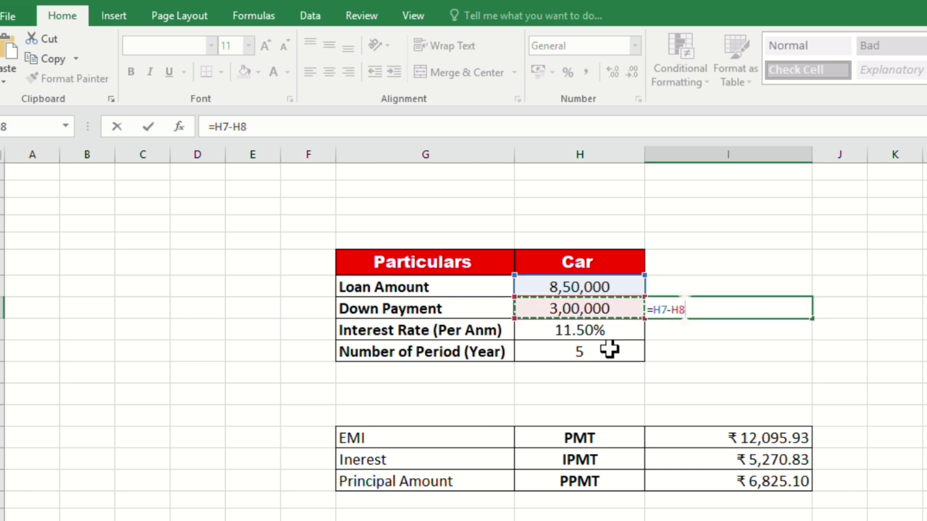
pyautogui.press('Return')
pyautogui.click(794, 305)
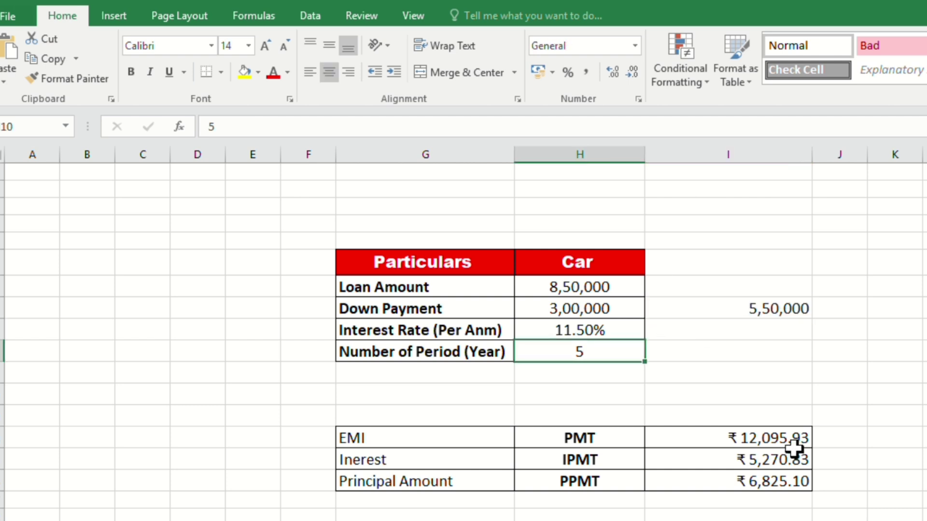
# Calculate the total repayment over 60 months in I10 with the formula =I14*60
pyautogui.click(756, 354)
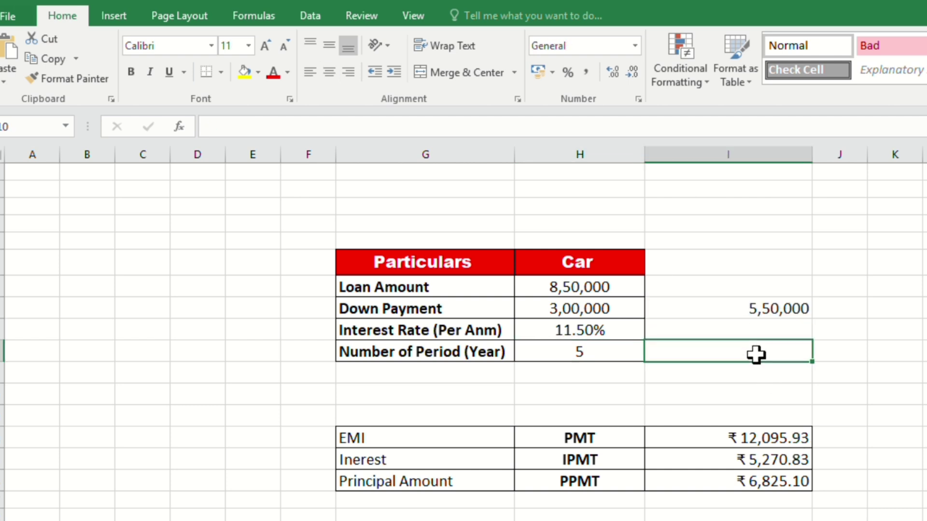
pyautogui.write('=')
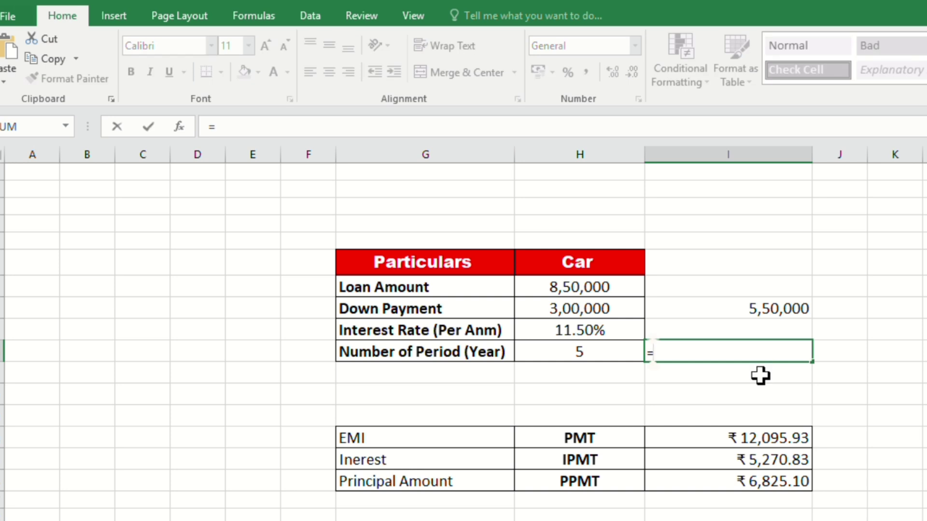
pyautogui.click(761, 440)
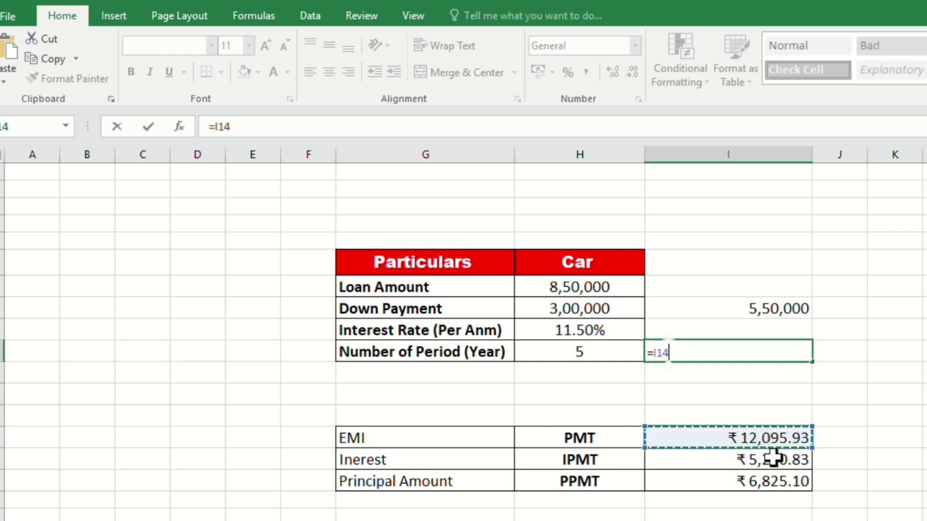
pyautogui.write('*')
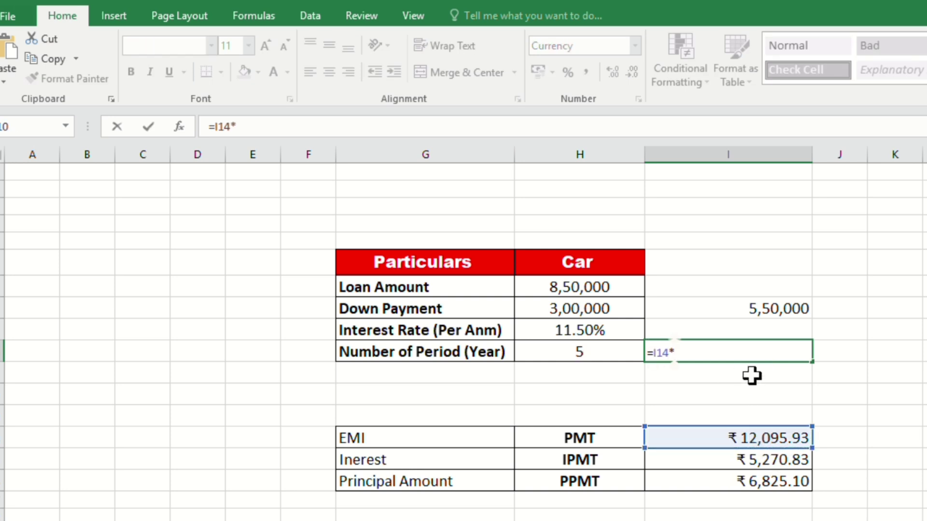
pyautogui.write('60')
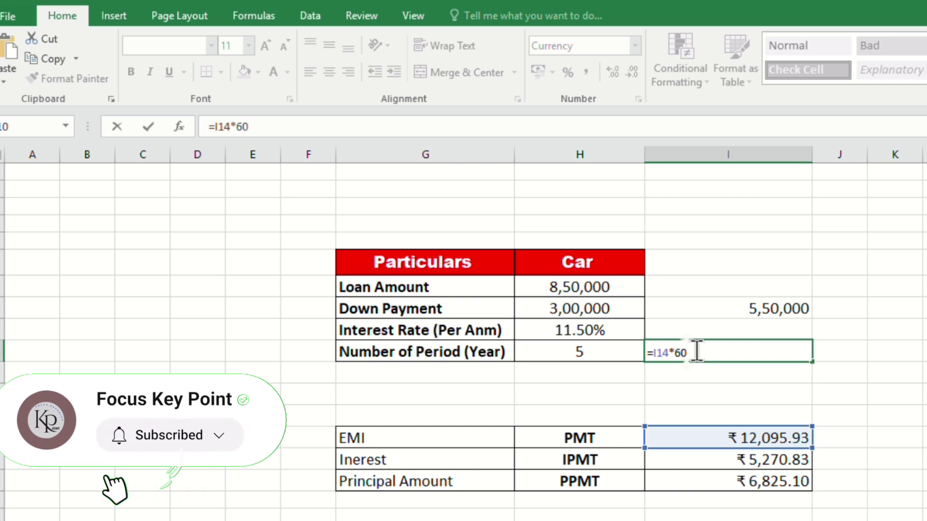
pyautogui.press('Return')
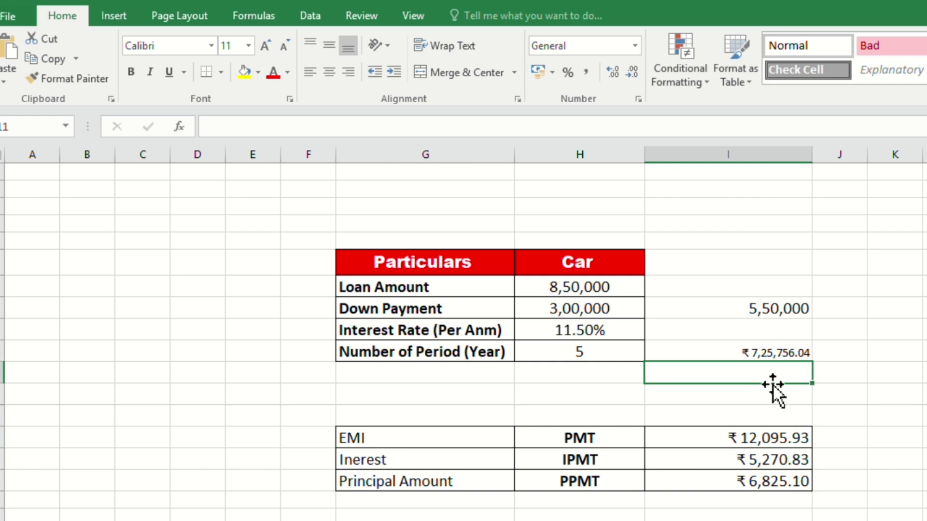
# Calculate the total interest paid in I11 with the formula =I10-I8, and review that result
pyautogui.write('=')
pyautogui.click(771, 352)
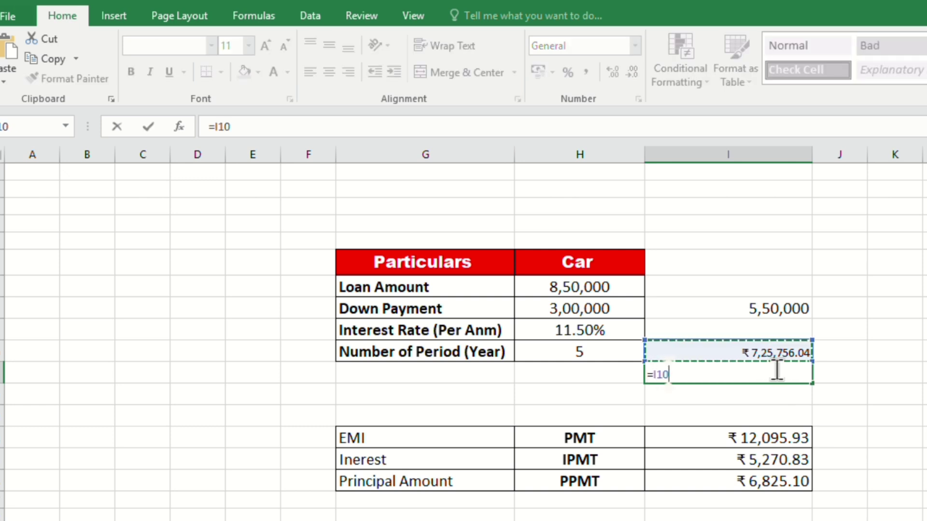
pyautogui.write('-')
pyautogui.click(769, 313)
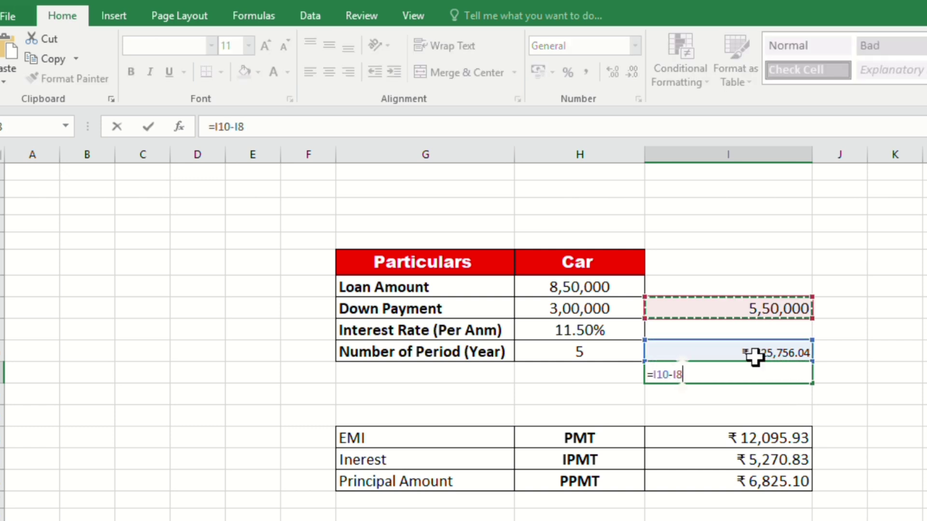
pyautogui.press('Return')
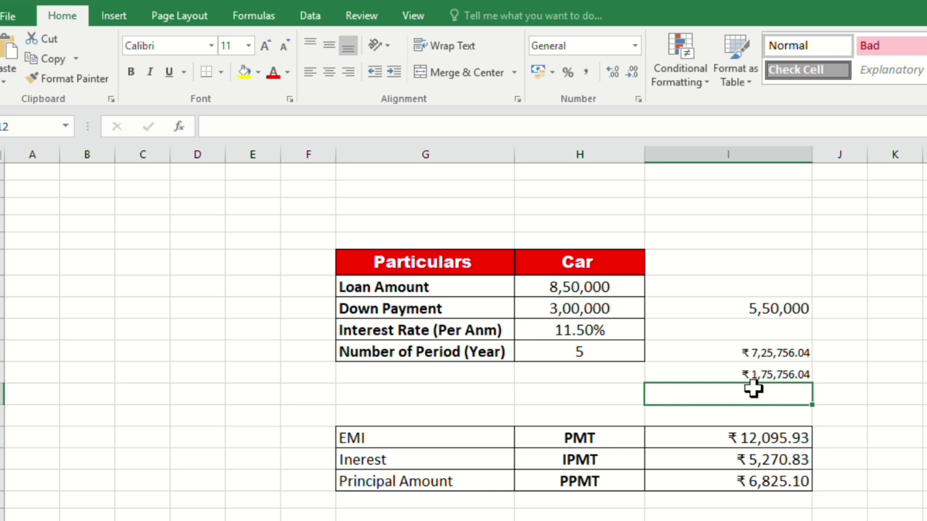
pyautogui.click(741, 375)
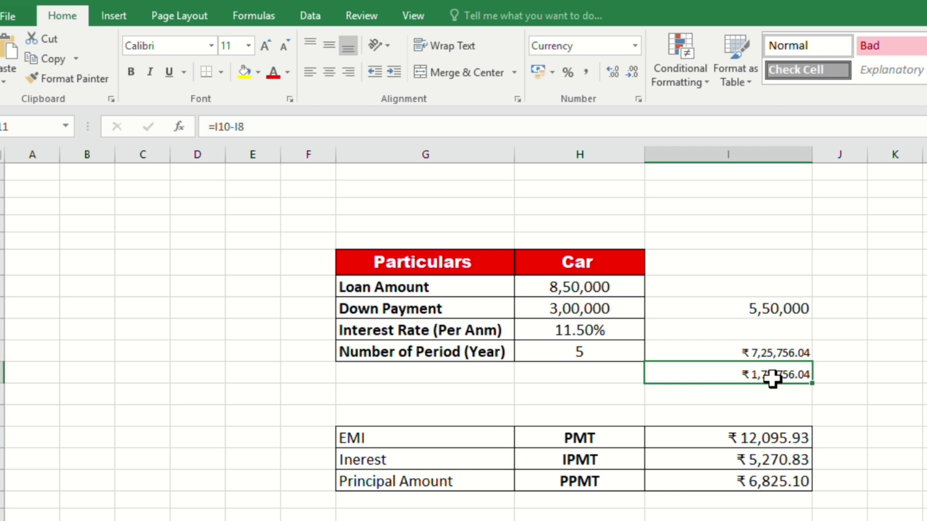
pyautogui.click(764, 408)
pyautogui.click(772, 374)
# Clear the helper calculations in I8:I11 beside the loan details table
pyautogui.moveTo(782, 308); pyautogui.dragTo(787, 374)
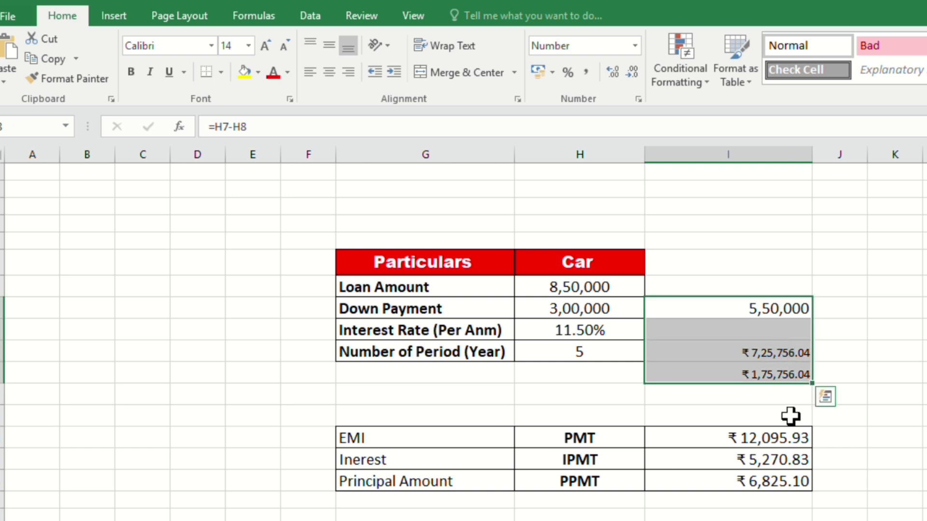
pyautogui.press('Delete')
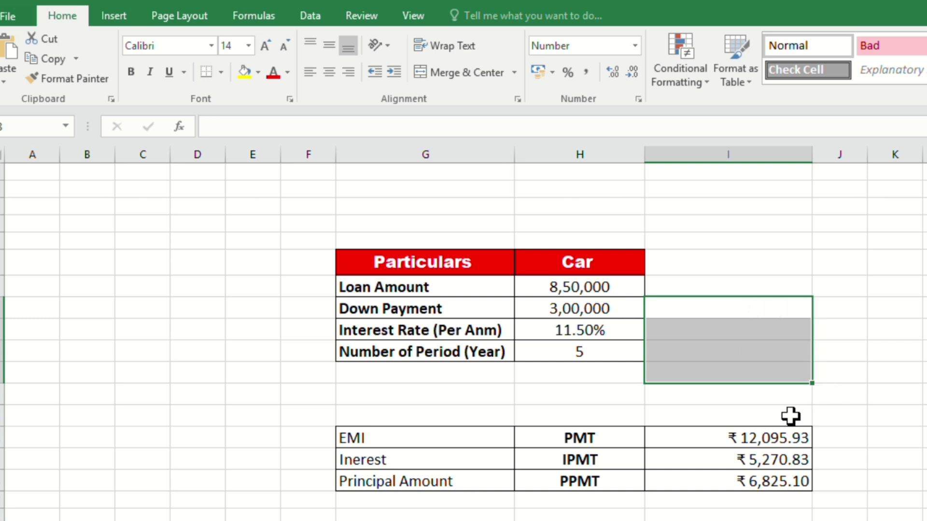
pyautogui.click(722, 285)
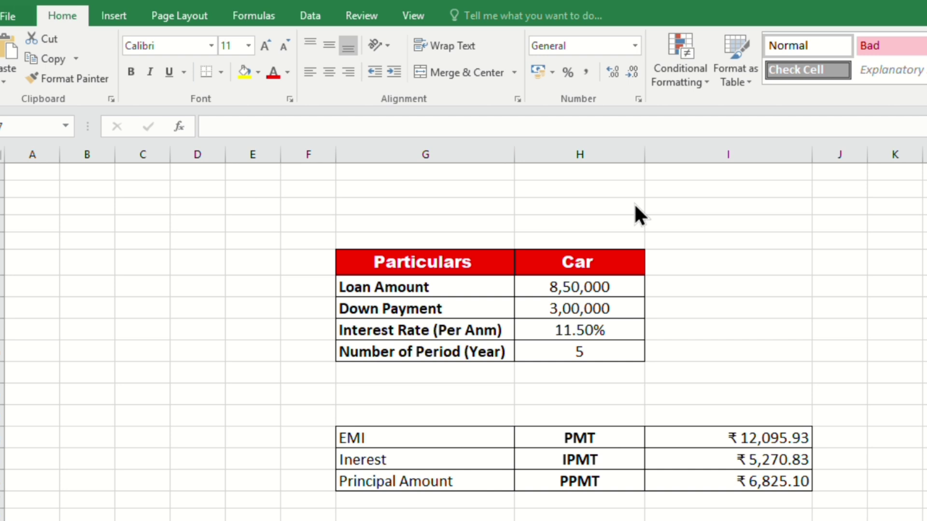
# Set the car loan's annual interest rate in H9 to 12%
pyautogui.click(578, 291)
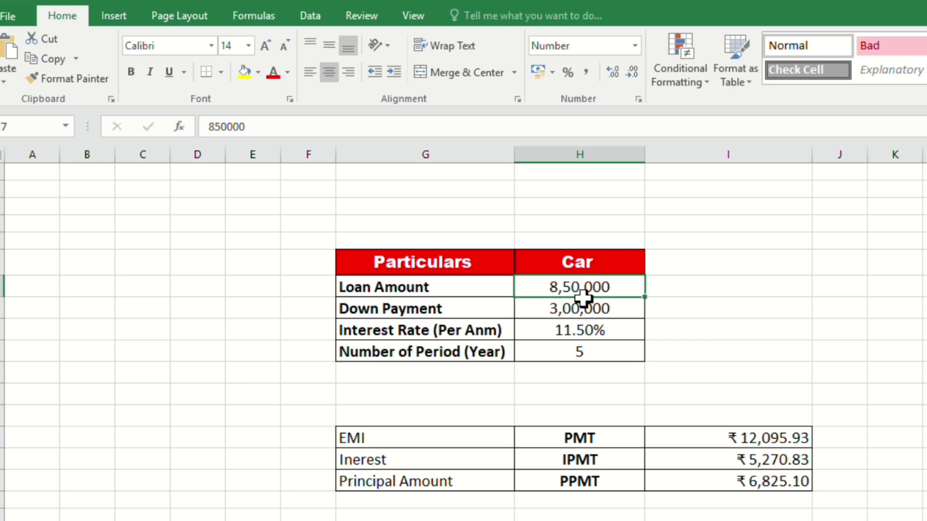
pyautogui.click(592, 334)
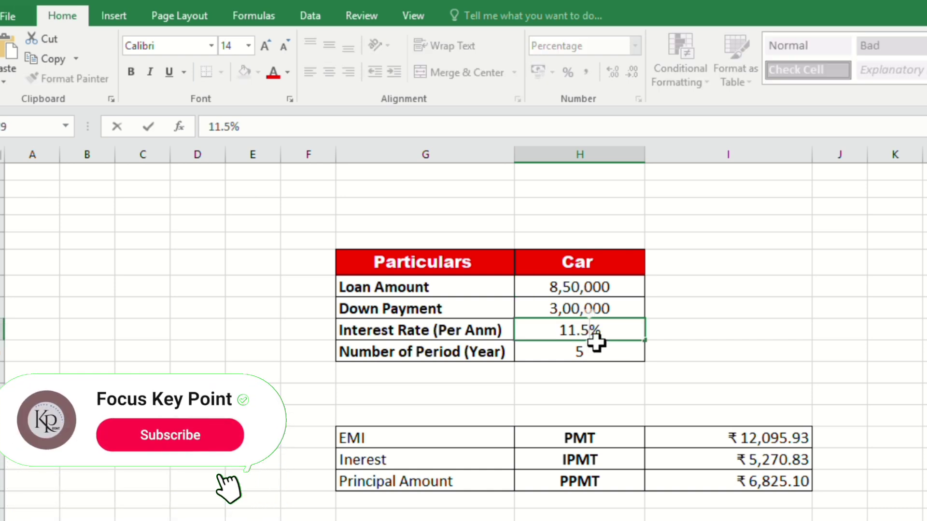
pyautogui.press('BackSpace')
pyautogui.press('BackSpace')
pyautogui.press('BackSpace')
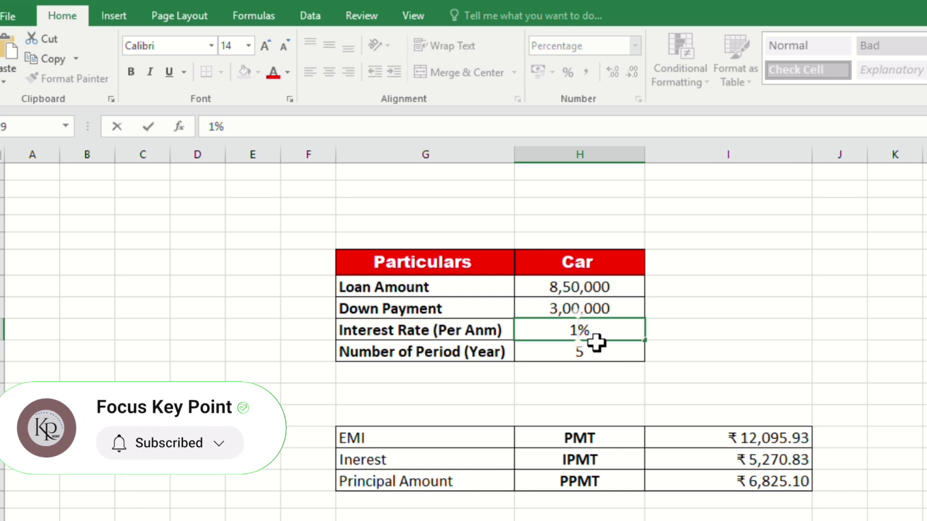
pyautogui.write('2')
pyautogui.click(728, 371)
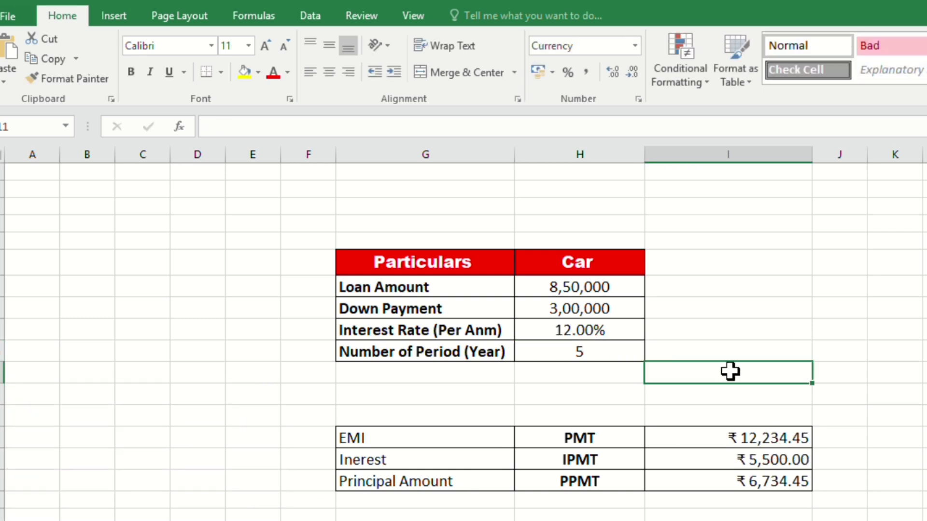